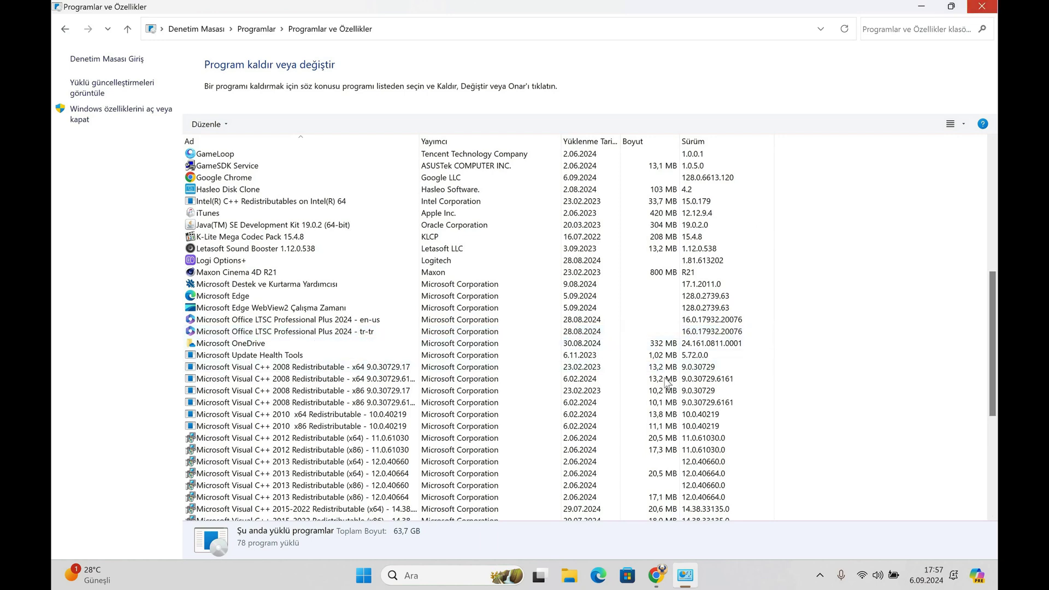
Close the installed programs window, switch to Chrome and open the Office Deployment Tool link in the Microsoft Project 2024 article.
key(alt+F4)
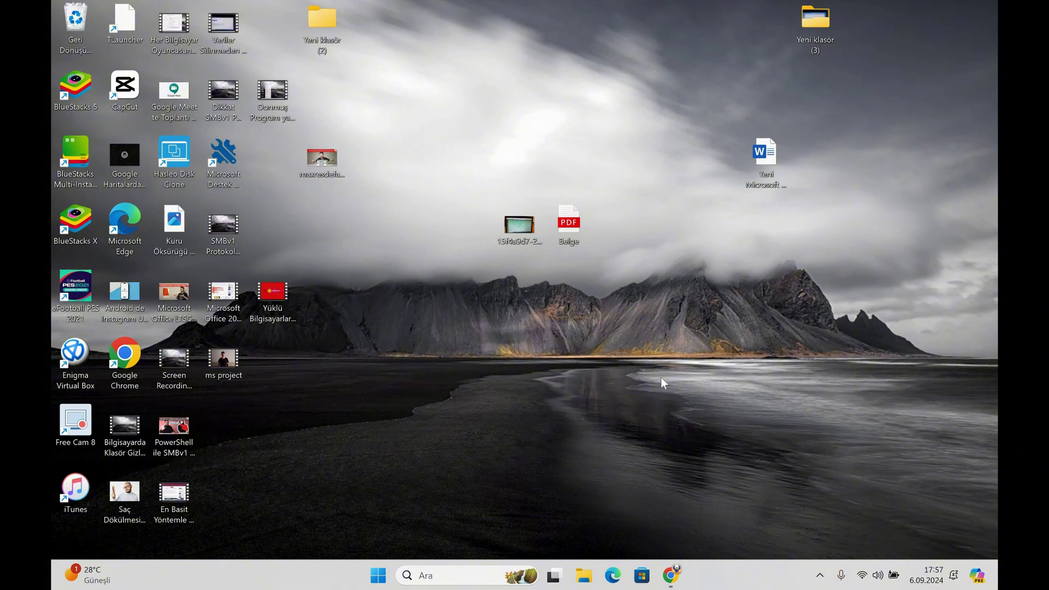
click(671, 575)
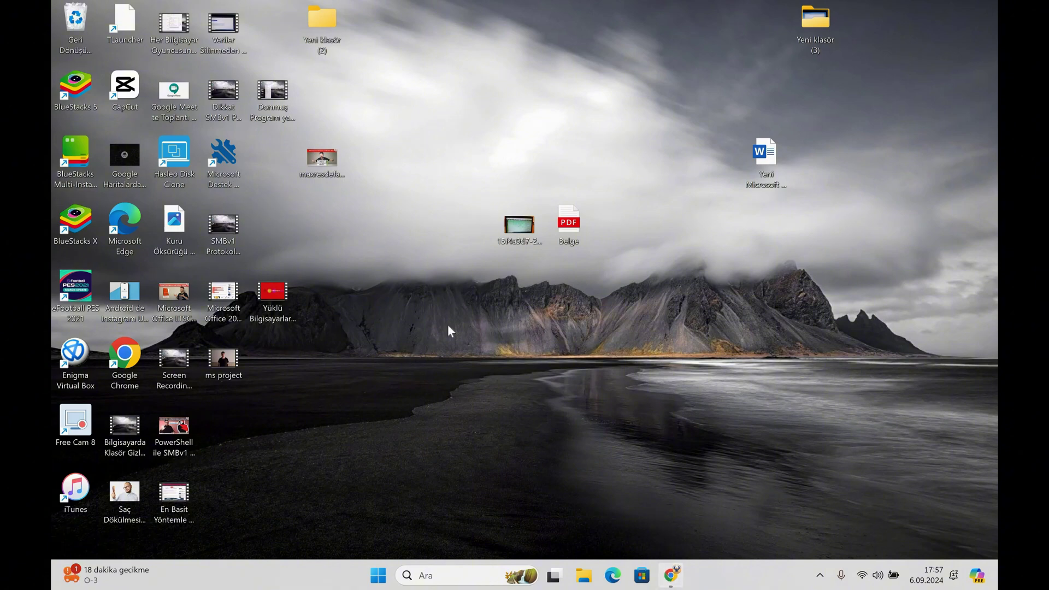
scroll(457, 353, down, 10)
scroll(316, 346, down, 4)
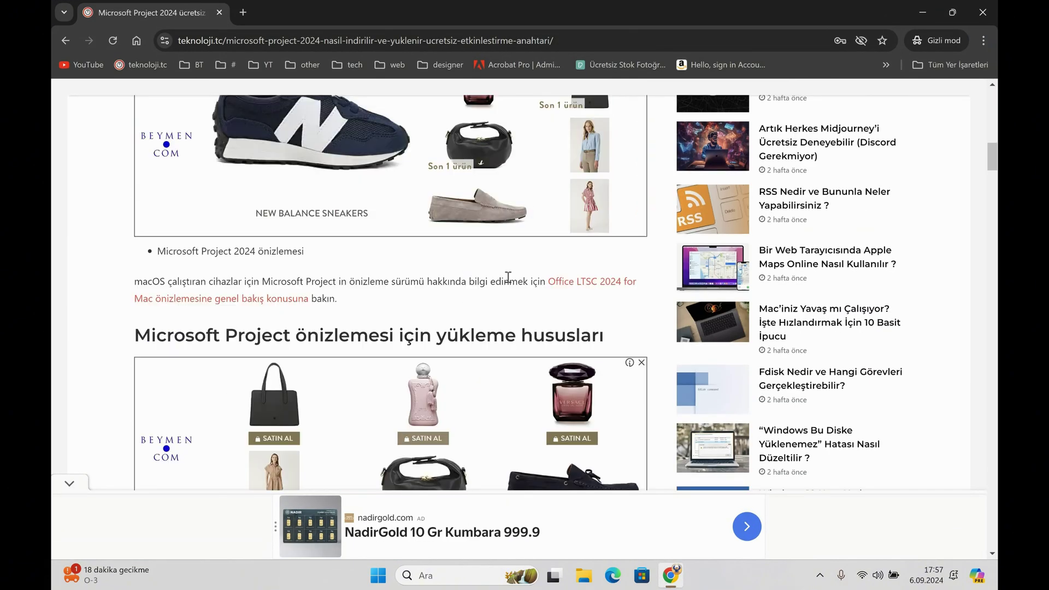
scroll(494, 301, down, 4)
scroll(493, 301, down, 12)
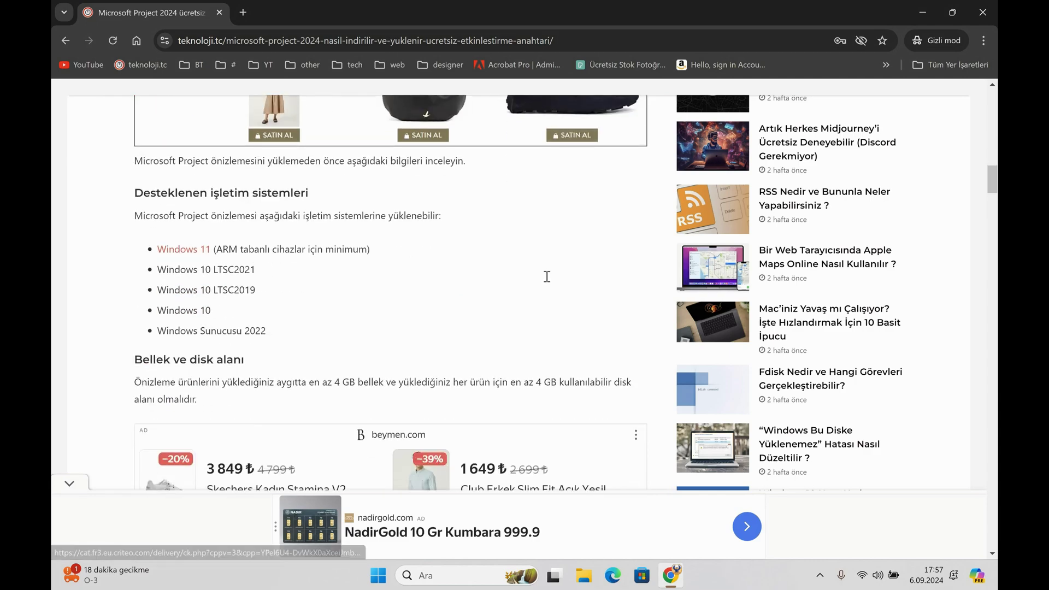
scroll(402, 249, down, 6)
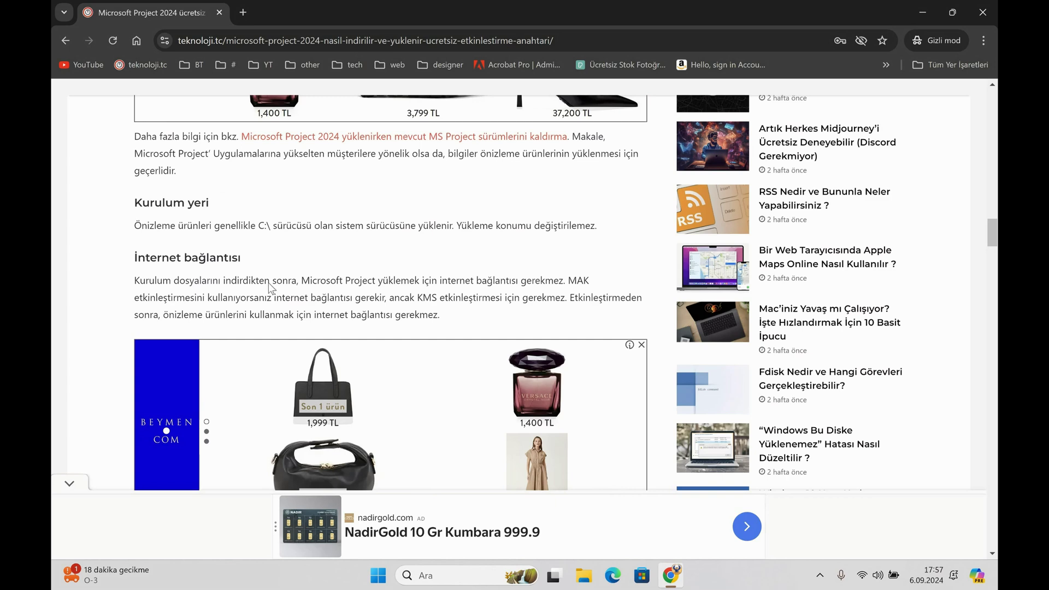
scroll(508, 340, down, 8)
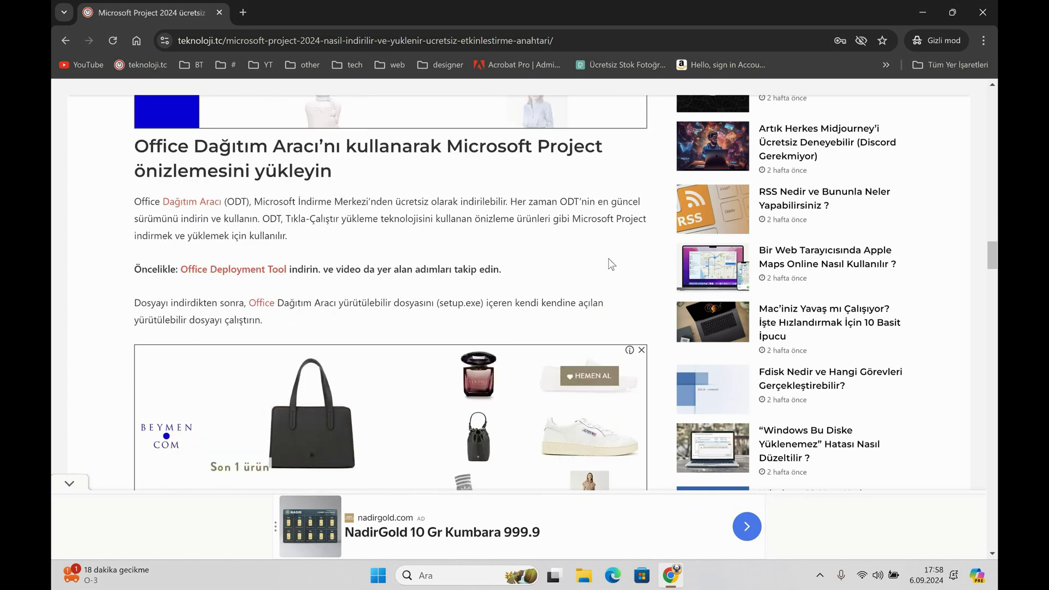
click(217, 273)
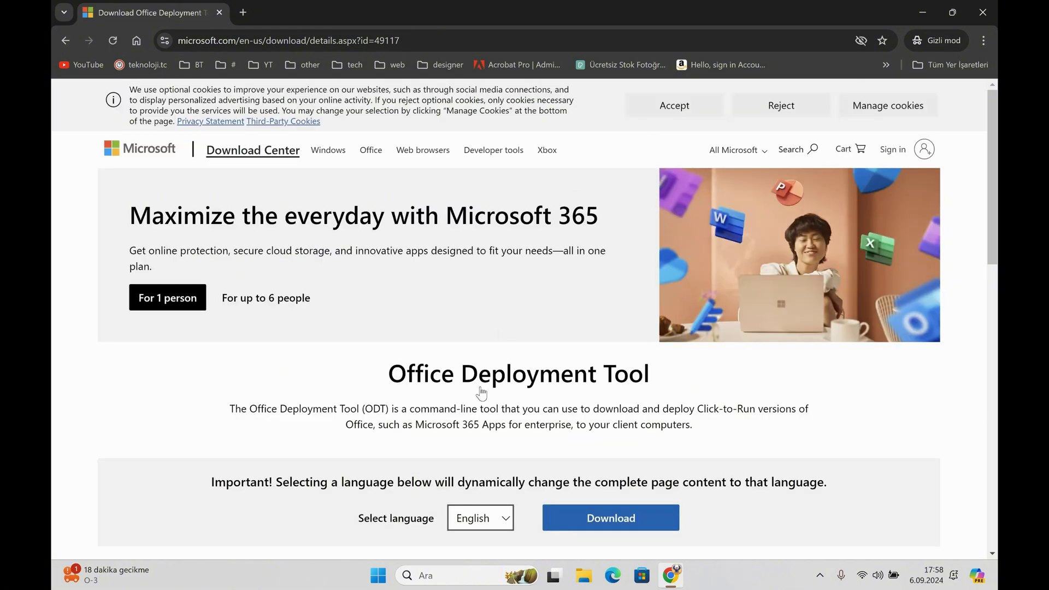
Start downloading the English version of the Office Deployment Tool from the Microsoft Download Center.
scroll(480, 392, down, 5)
click(495, 255)
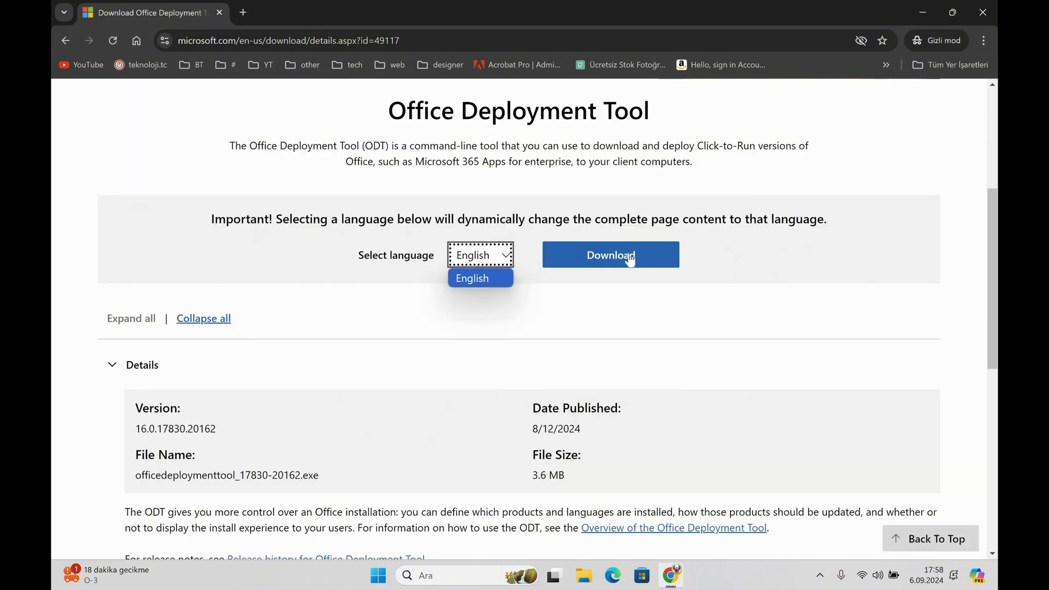
click(616, 271)
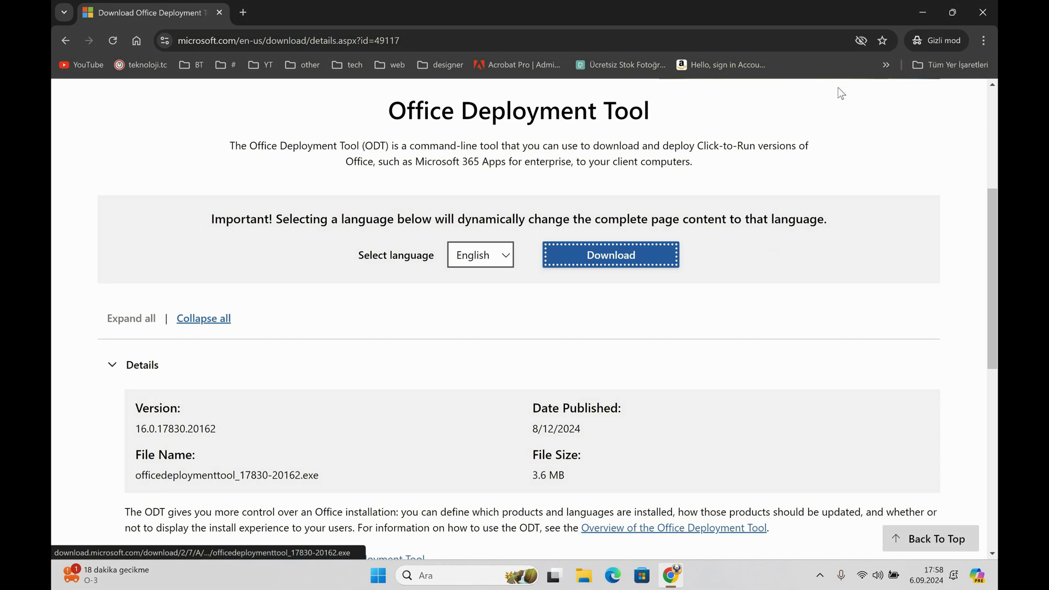
scroll(653, 403, up, 2)
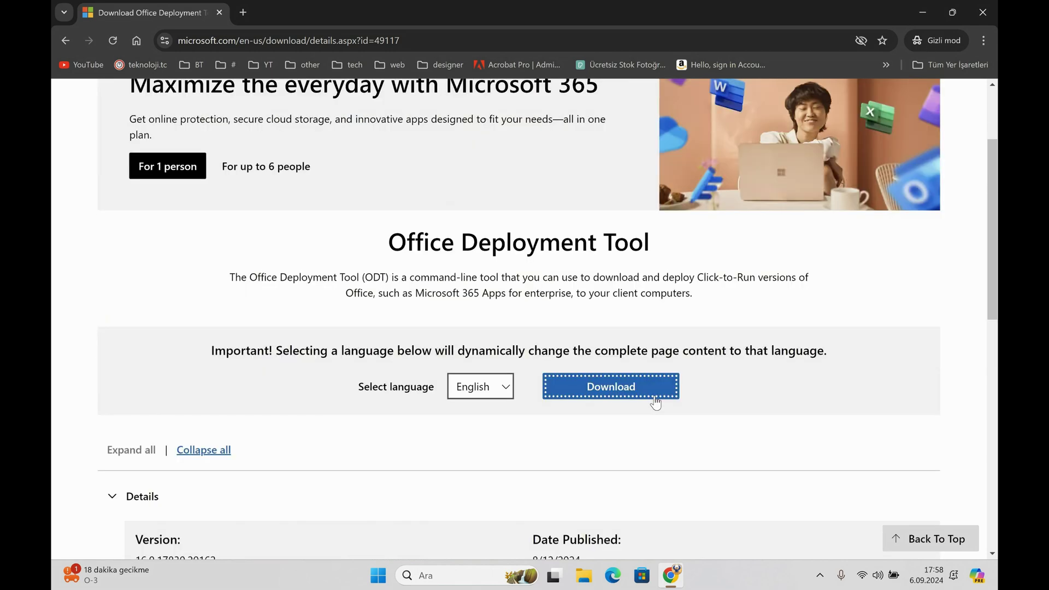
click(646, 392)
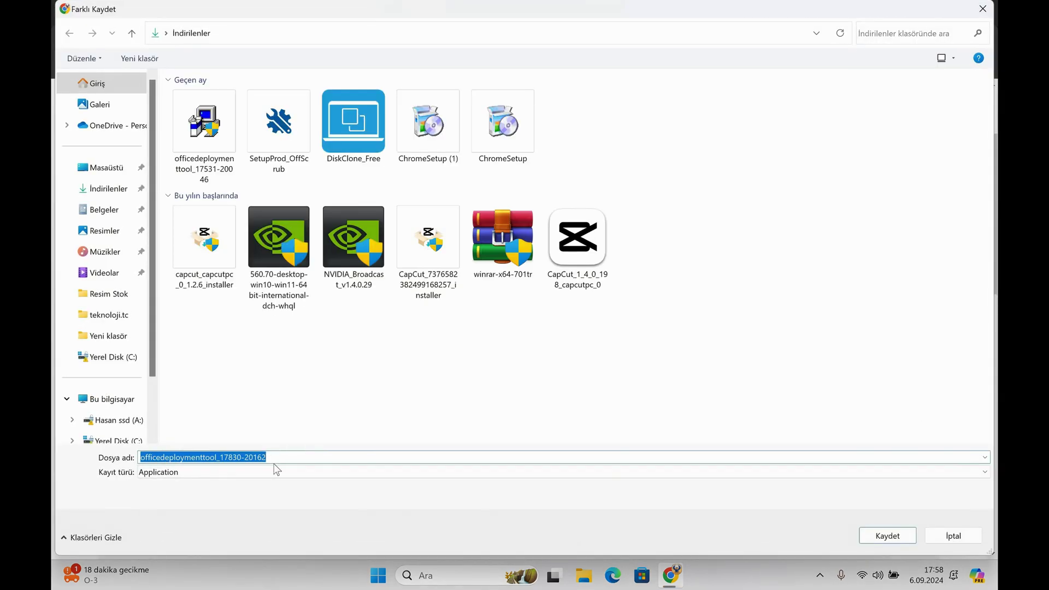
right_click(450, 363)
click(106, 167)
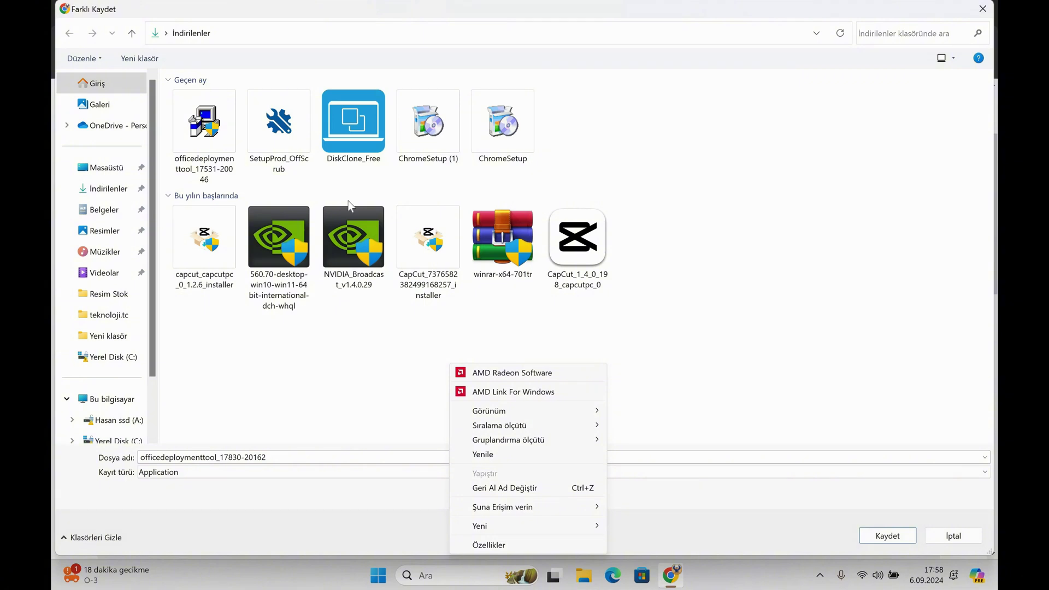
right_click(349, 201)
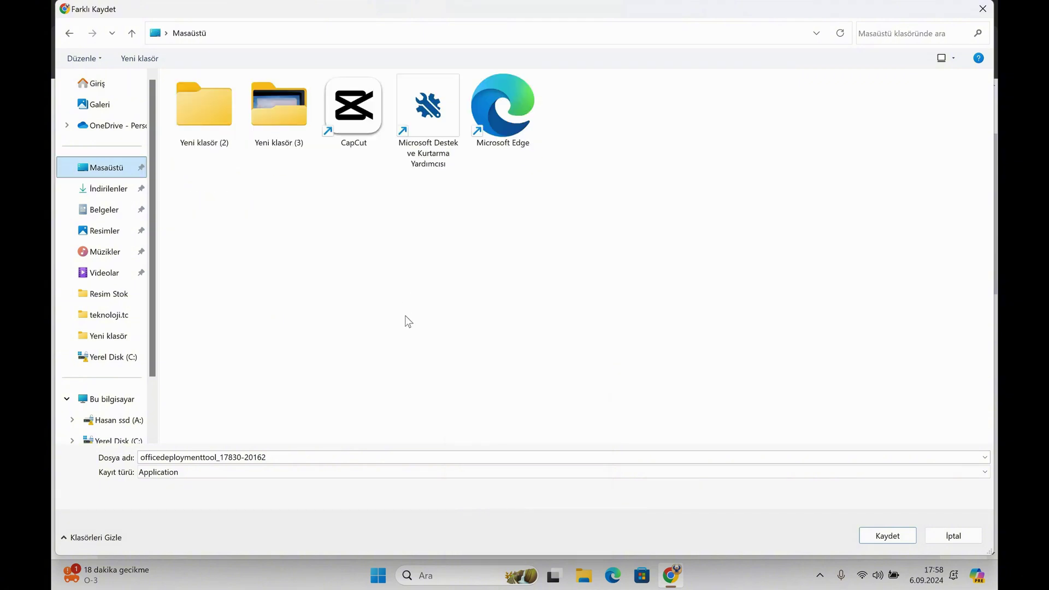
click(553, 394)
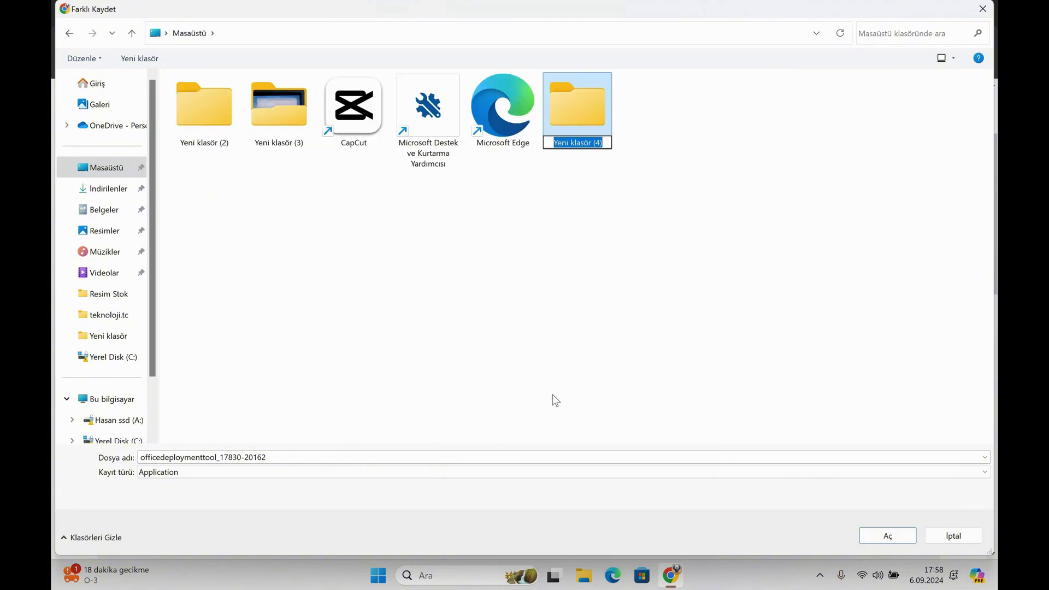
text(MS)
key(Caps_Lock)
text(P)
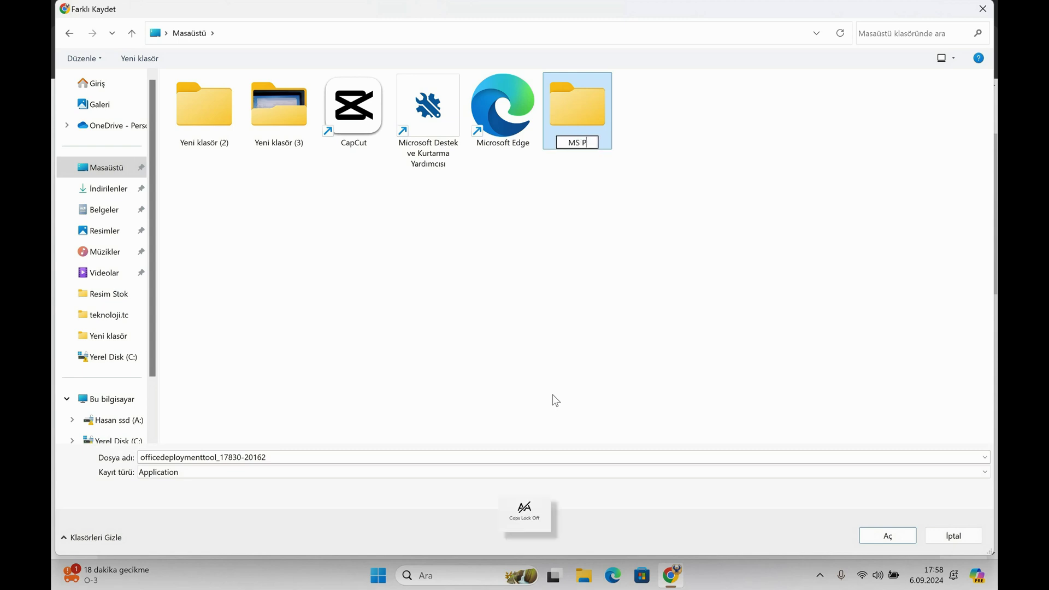
text(roject)
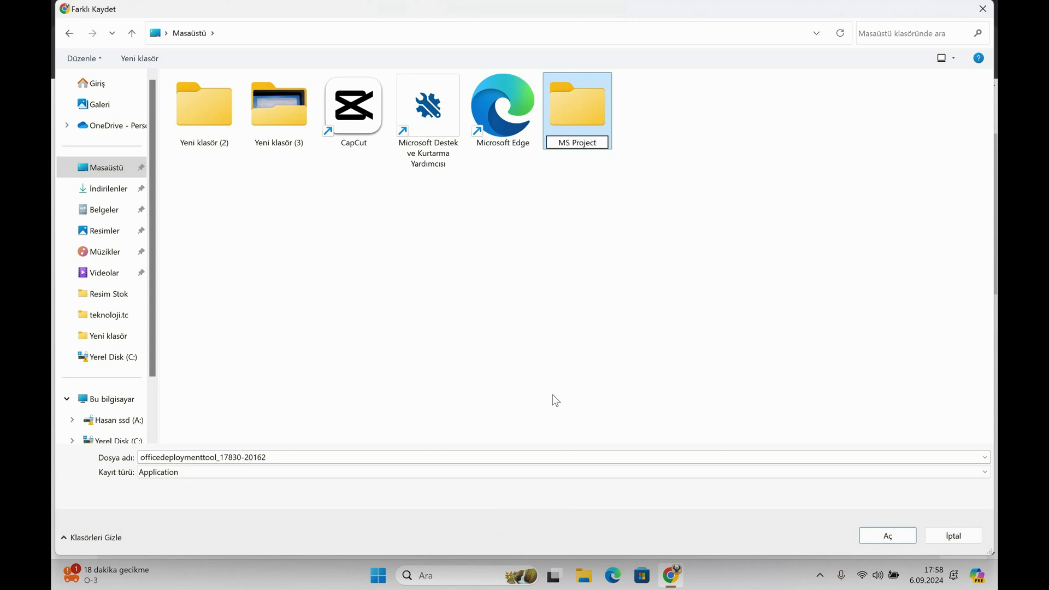
key(Return)
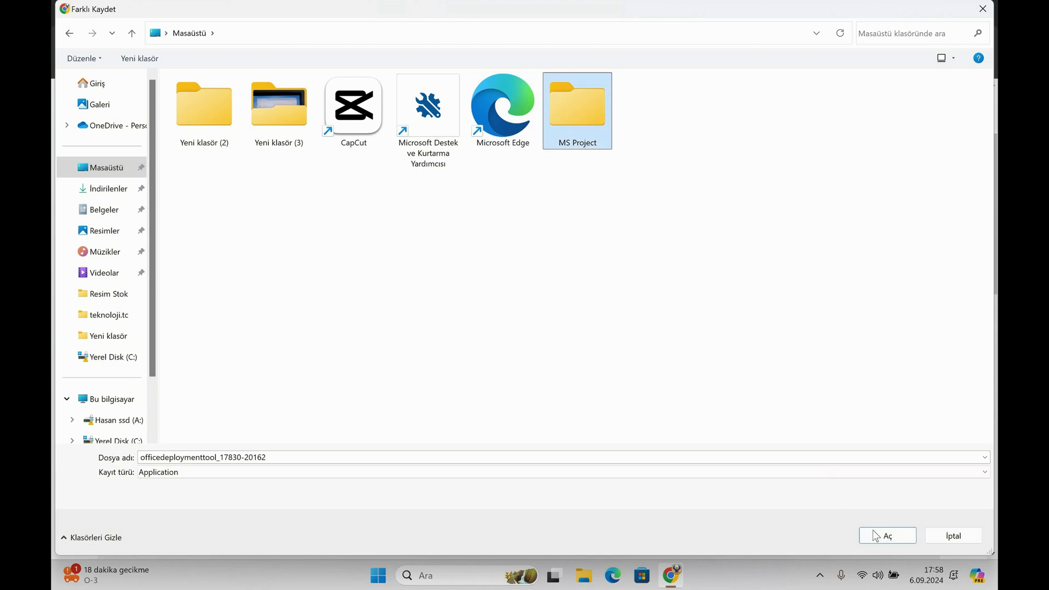
click(874, 537)
click(874, 538)
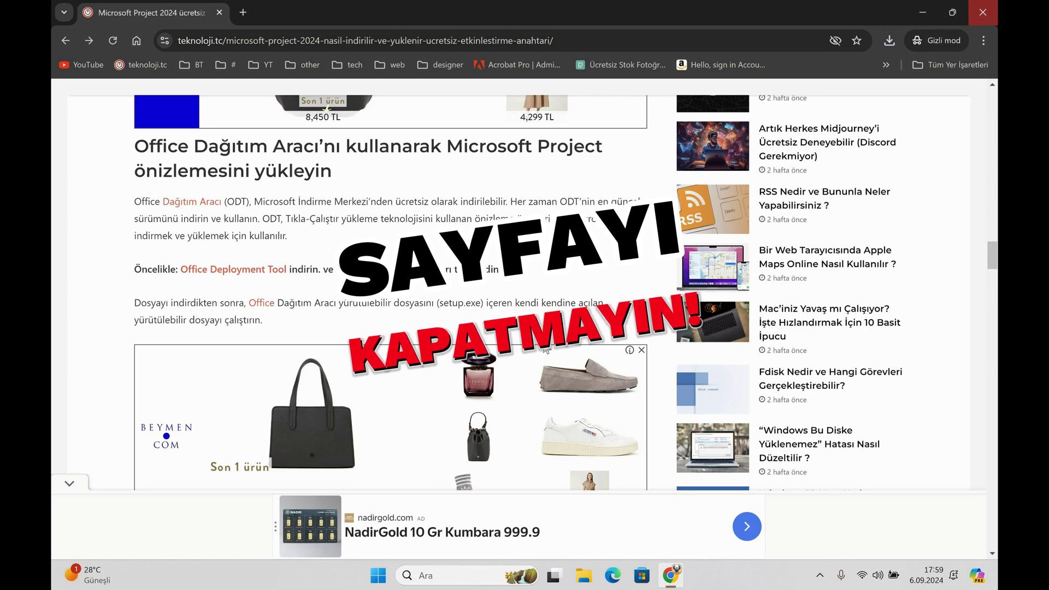
click(995, 14)
double_click(231, 430)
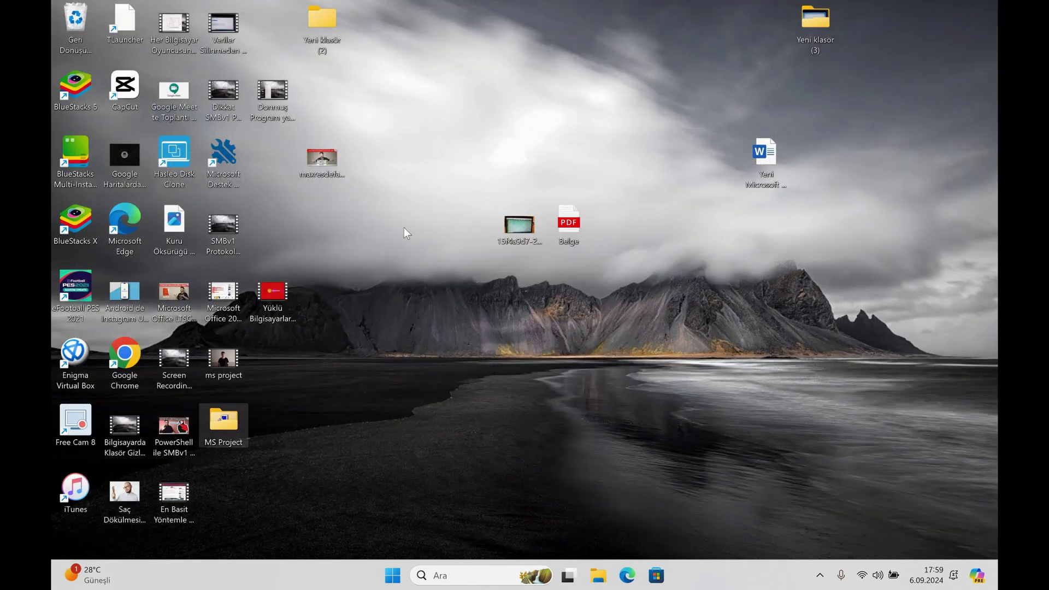
click(402, 224)
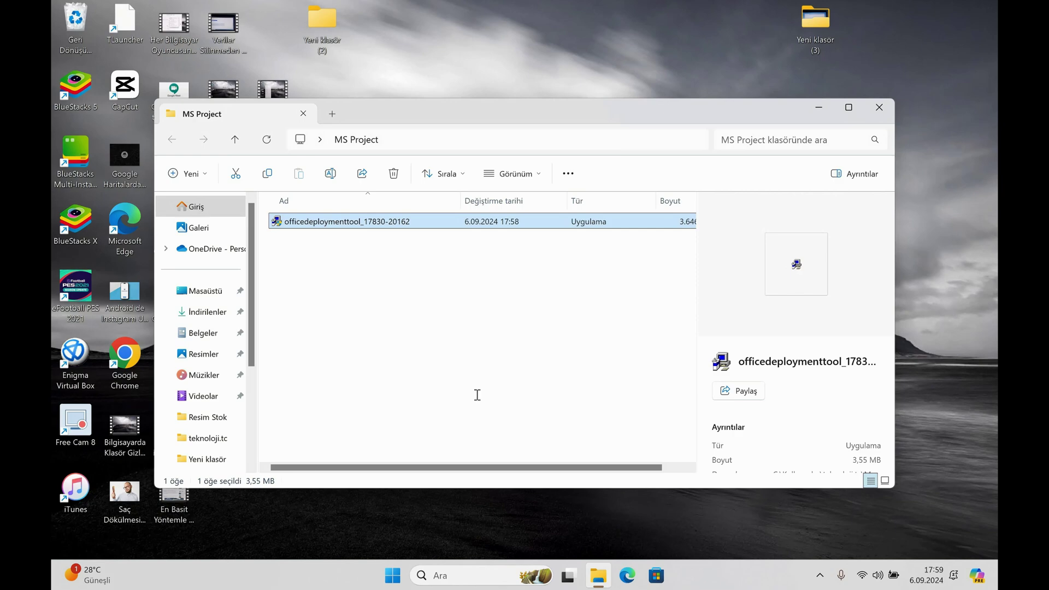
key(Return)
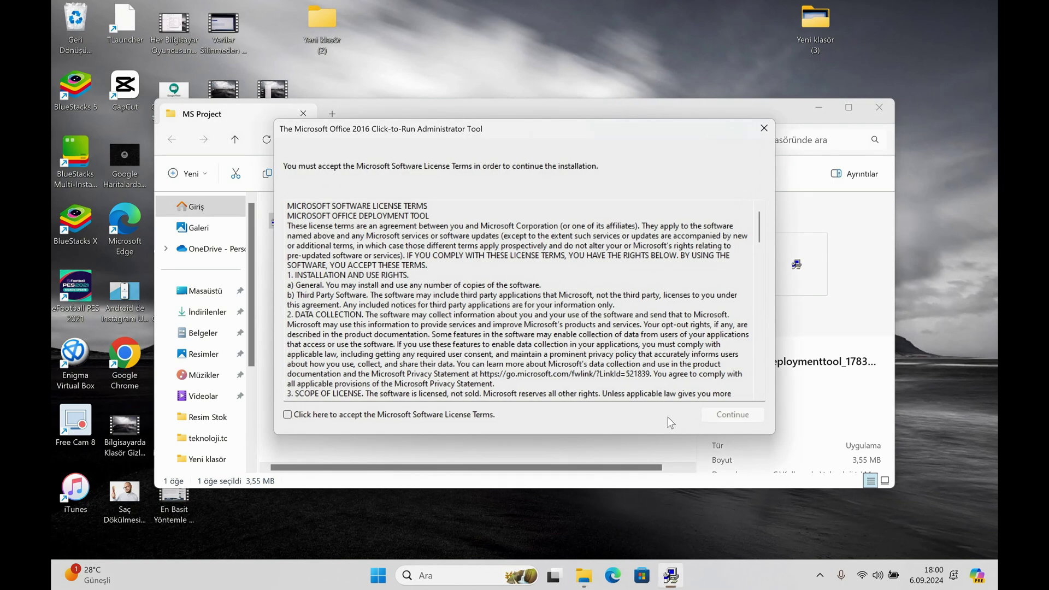
key(space)
click(733, 414)
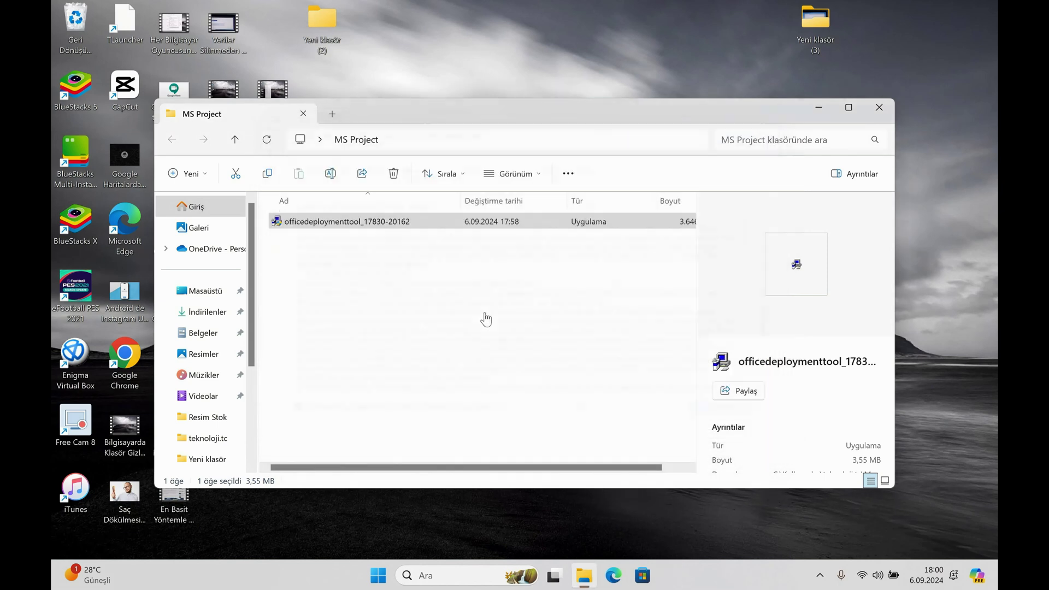
Extract the deployment tool's files into the MS Project folder.
scroll(454, 328, down, 2)
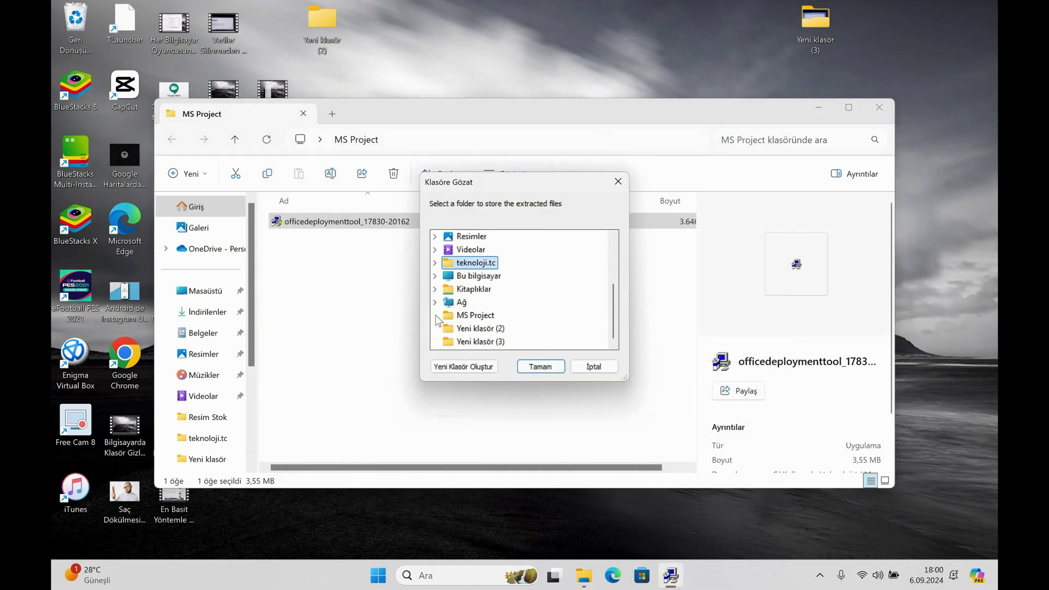
click(474, 315)
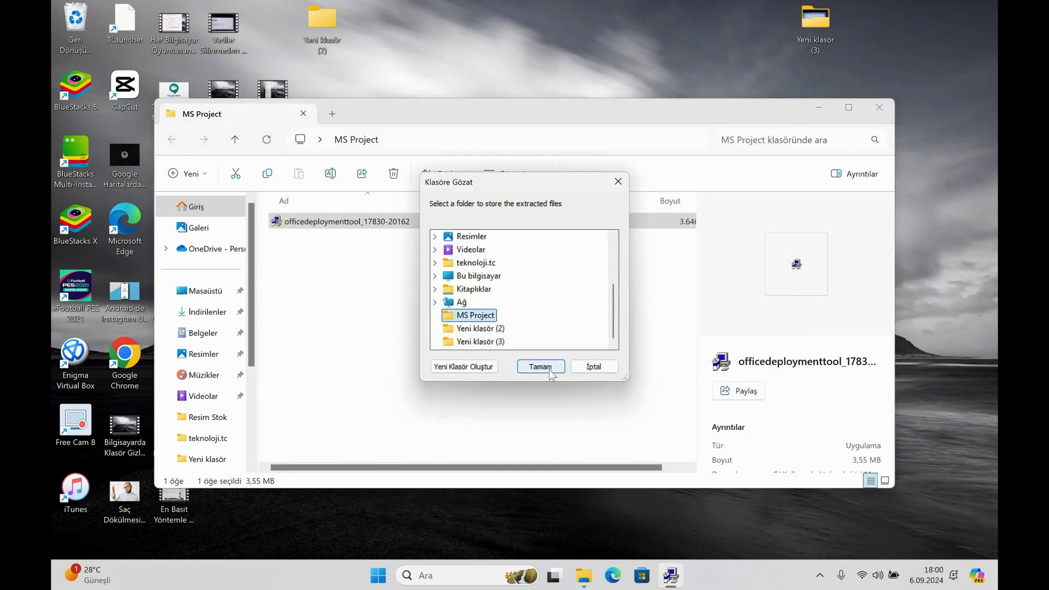
click(550, 370)
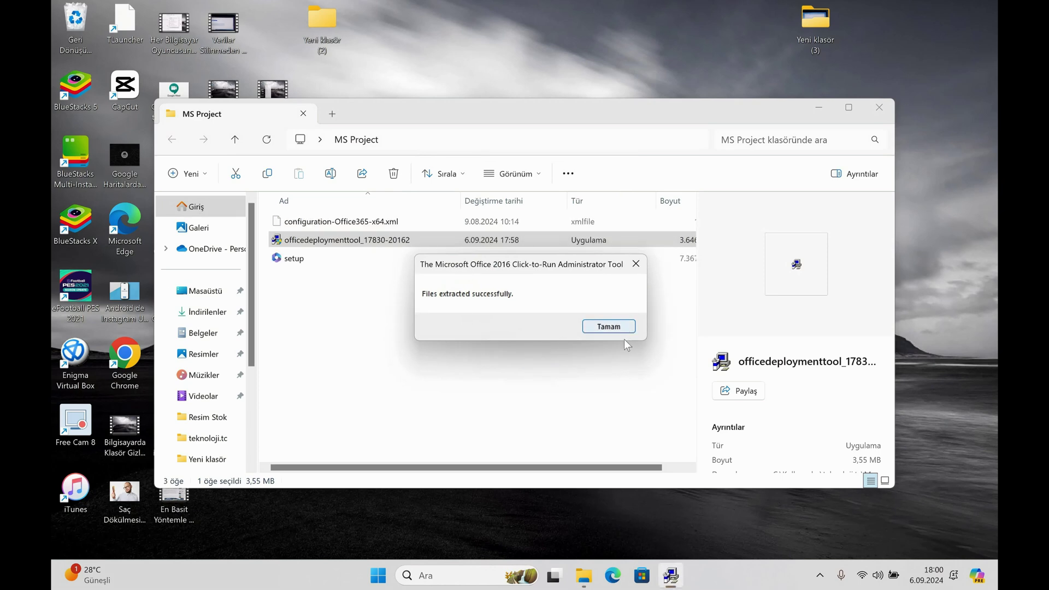
key(Return)
click(444, 287)
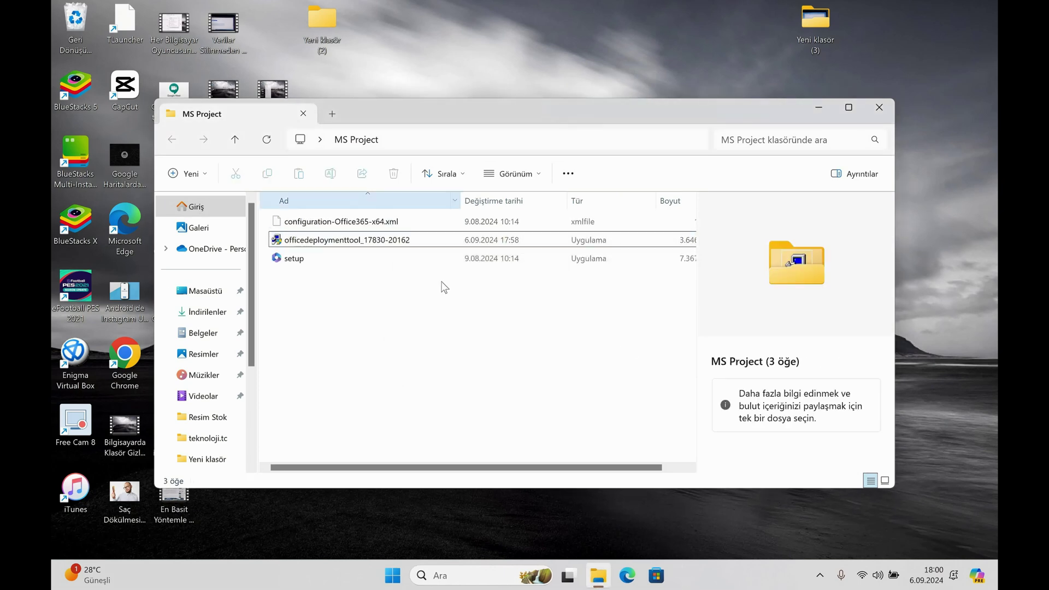
click(421, 244)
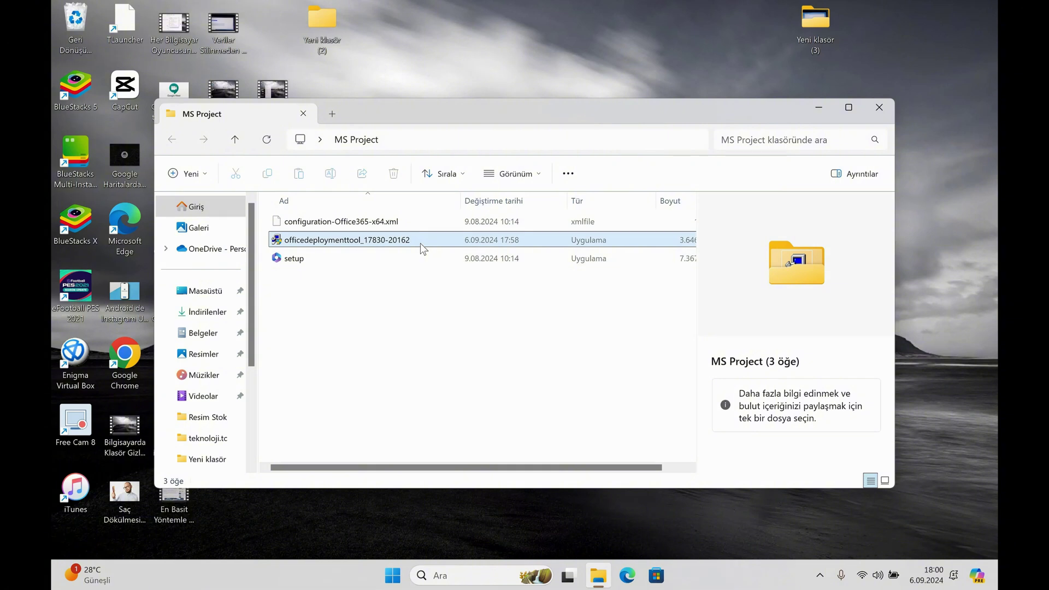
key(Delete)
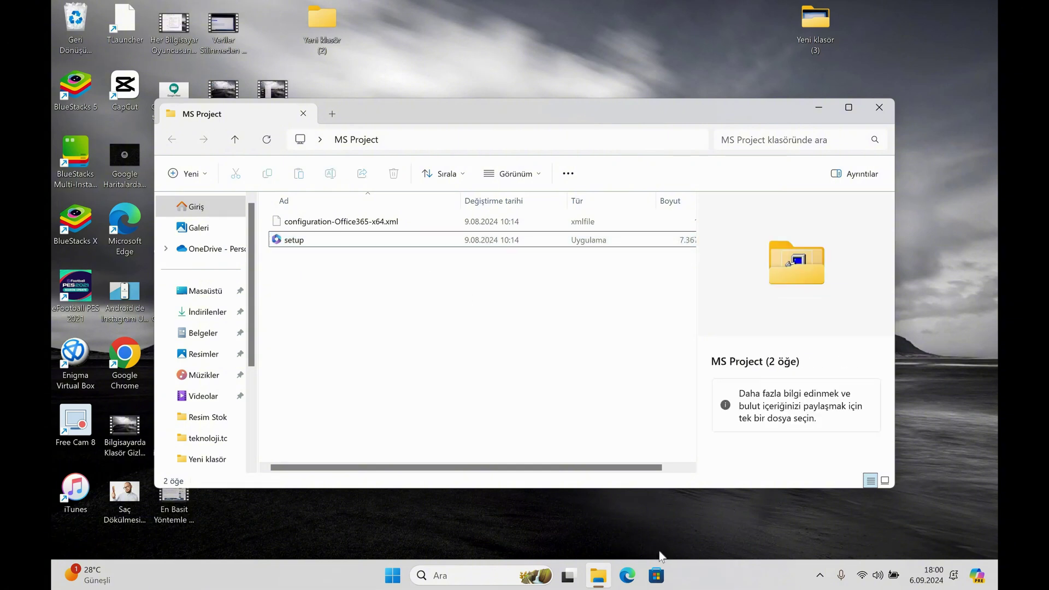
Switch to Chrome and open the Microsoft Project 2024 download and installation article on teknoloji.tc, dismissing the advertisement.
double_click(125, 361)
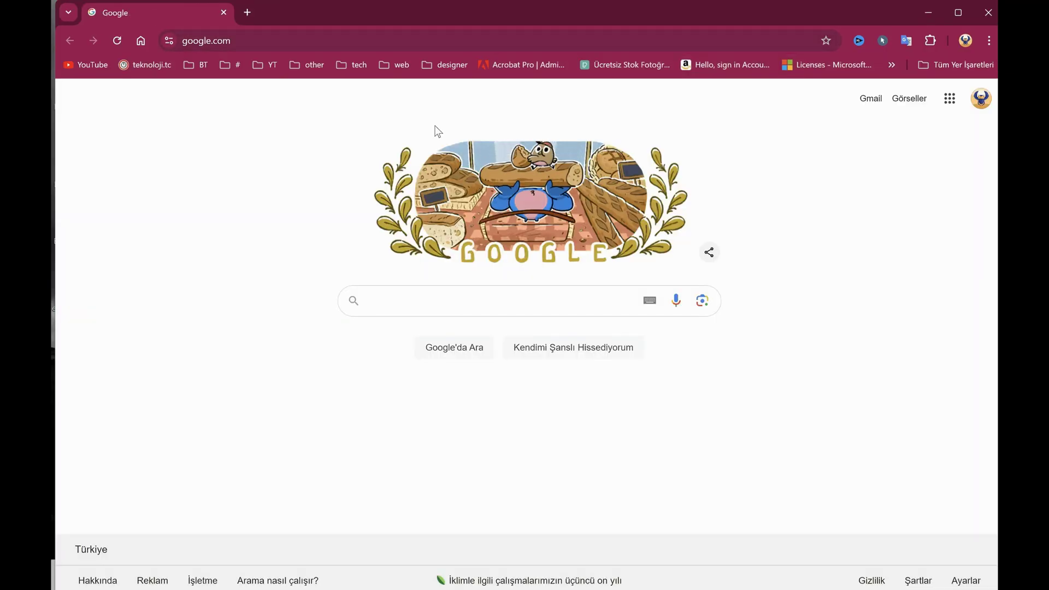
click(145, 64)
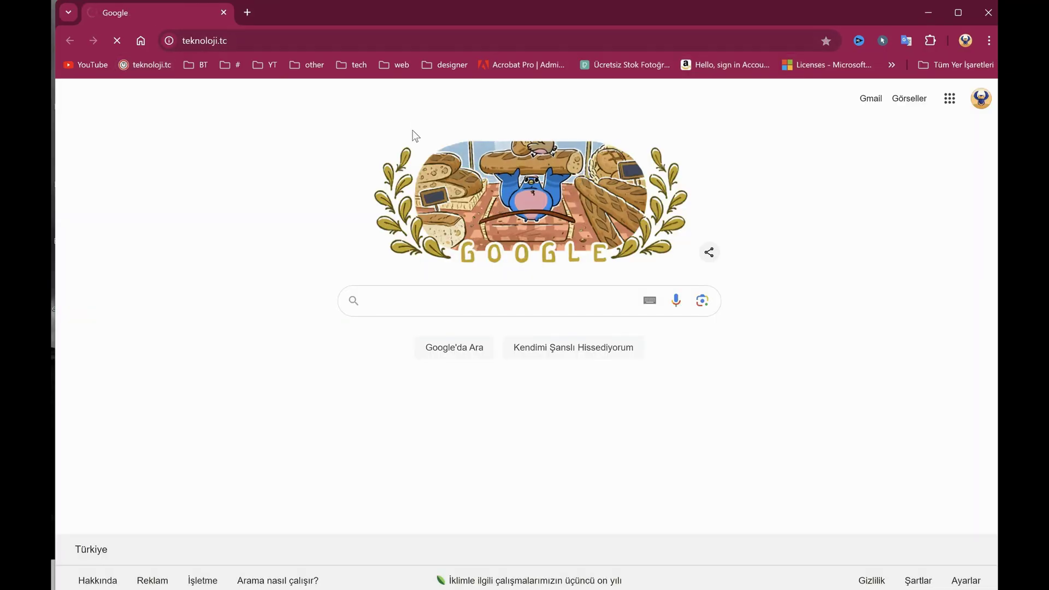
scroll(469, 284, down, 5)
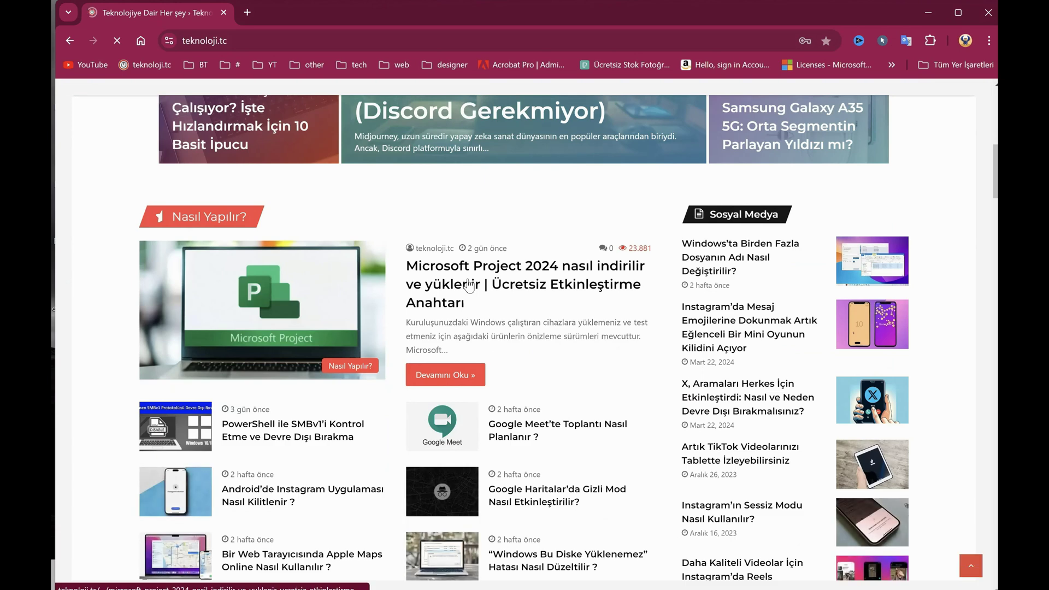
click(469, 285)
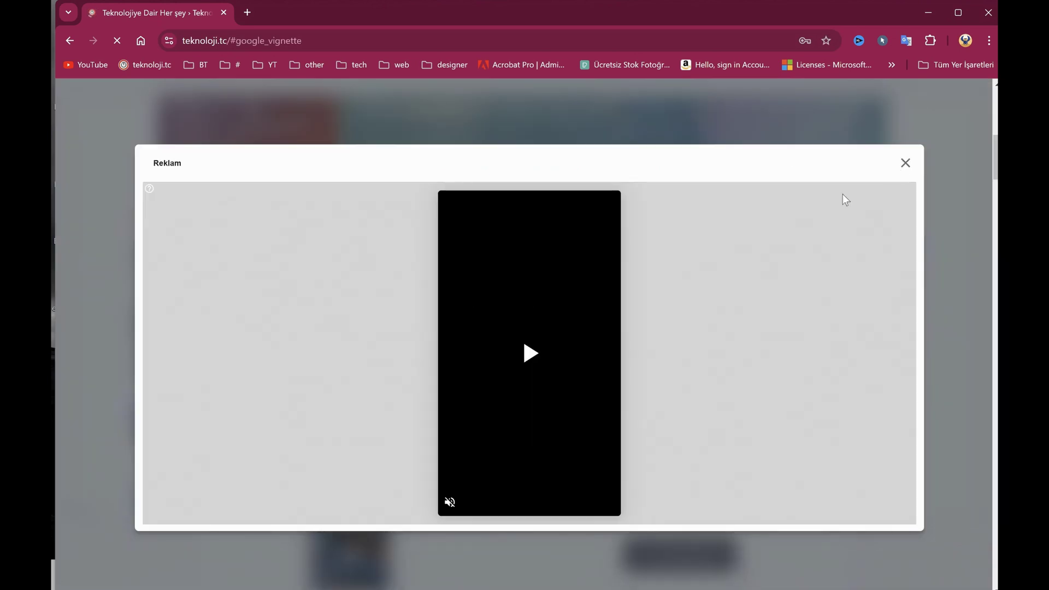
key(Escape)
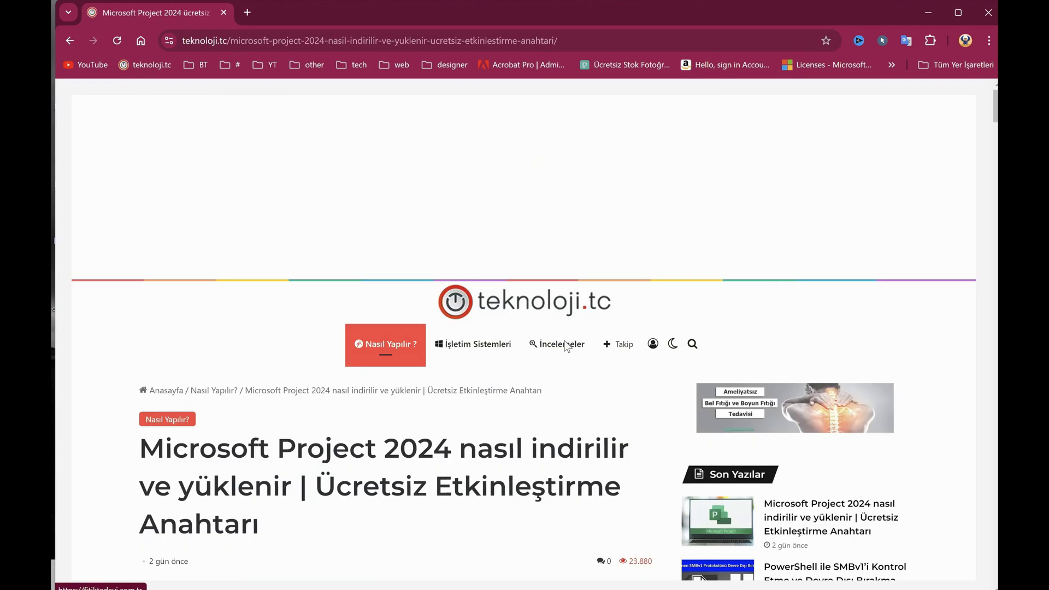
Copy the whole sample configuration XML code block from the article, from <Configuration> to </Configuration>.
scroll(553, 344, down, 15)
scroll(553, 344, down, 8)
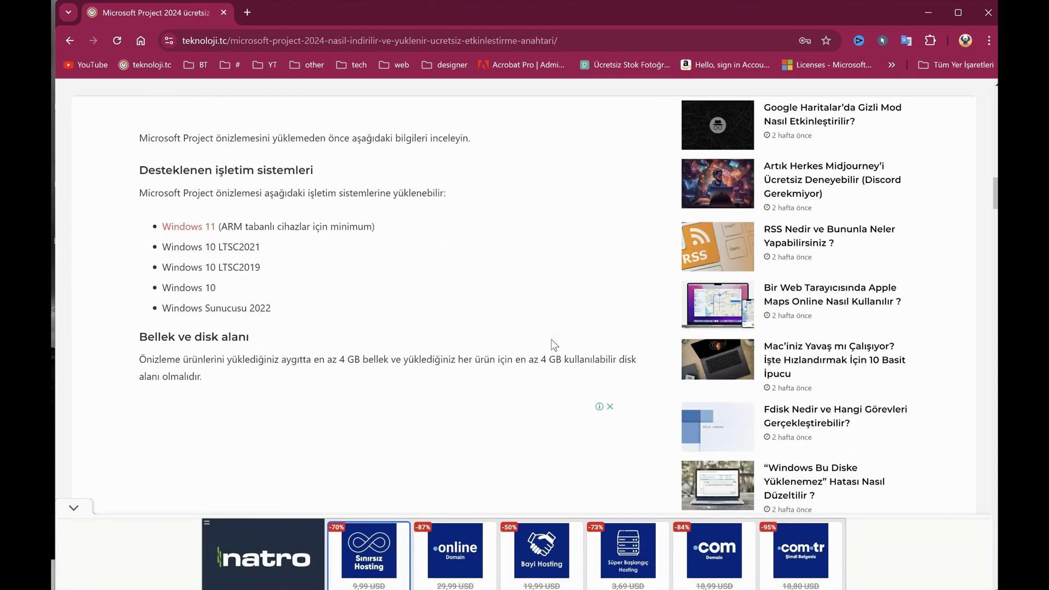
scroll(553, 344, down, 15)
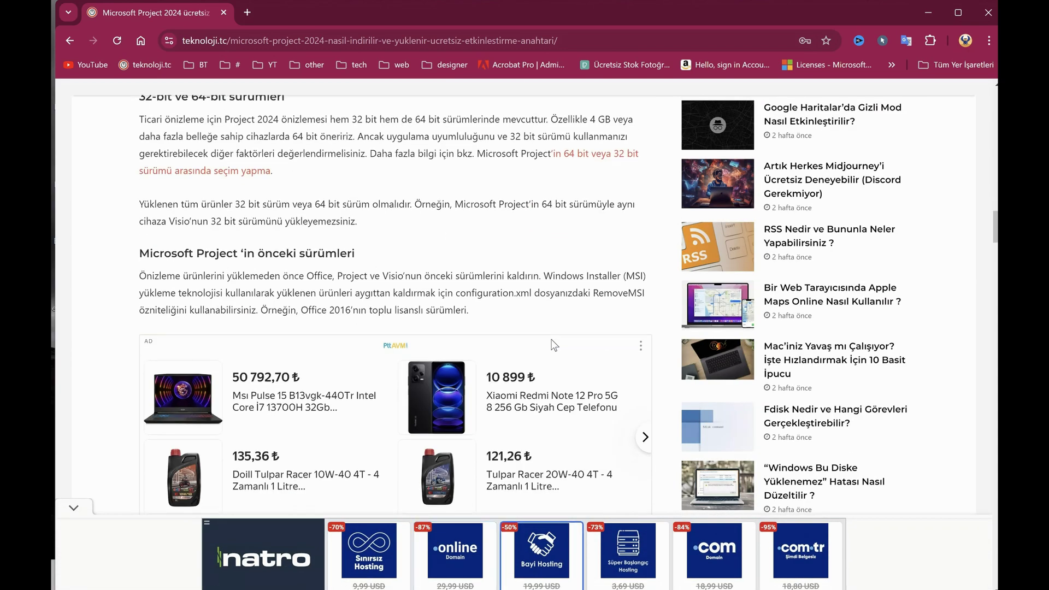
scroll(264, 333, down, 3)
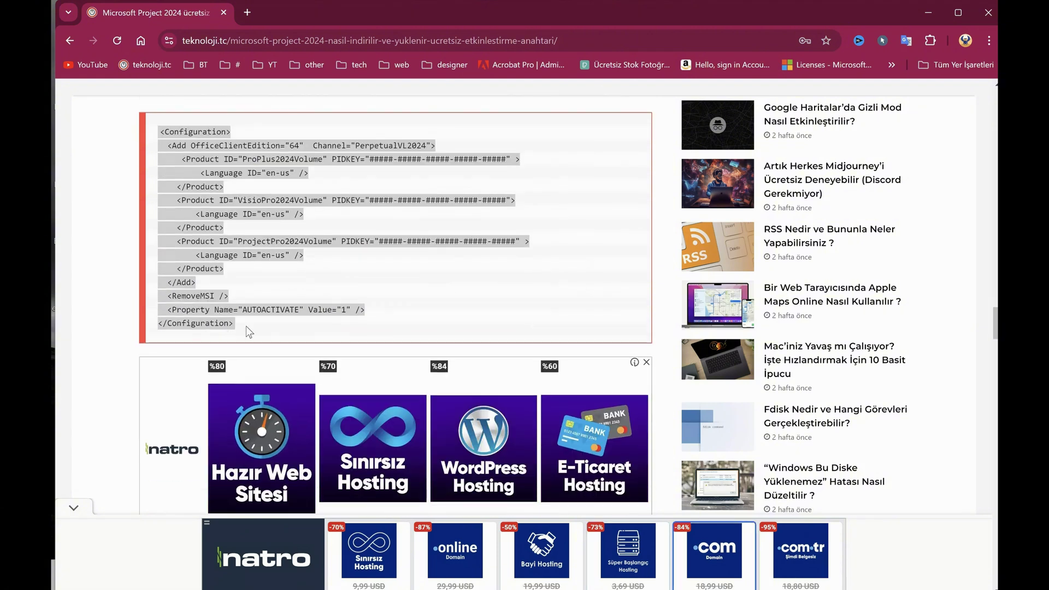
drag(234, 323, 162, 133)
key(ctrl+c)
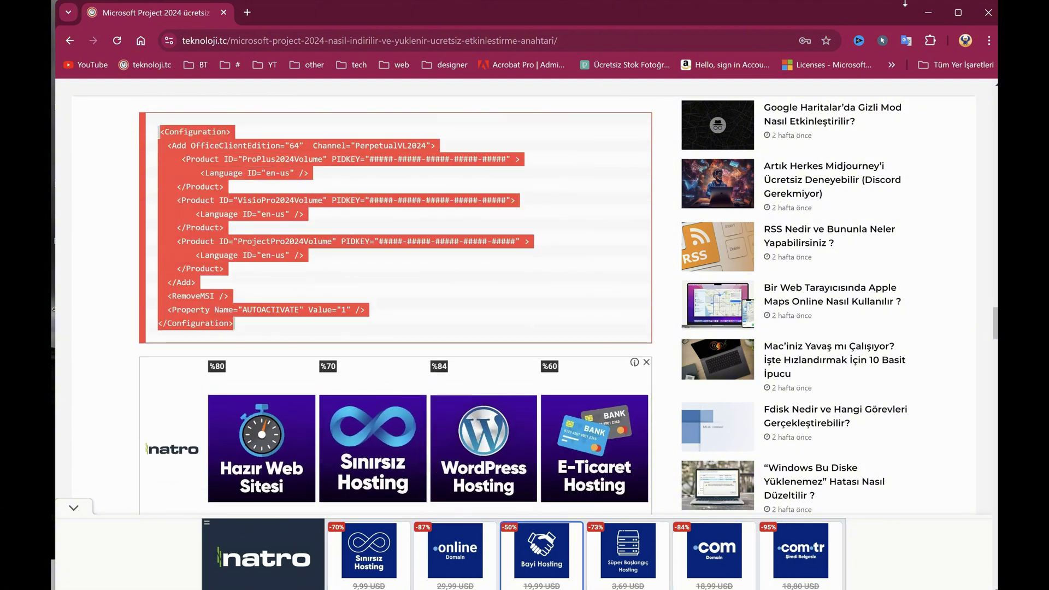
Switch to the MS Project folder and open configuration-Office365-x64.xml with Notepad (Not Defteri), just this once.
key(alt+Tab)
right_click(321, 221)
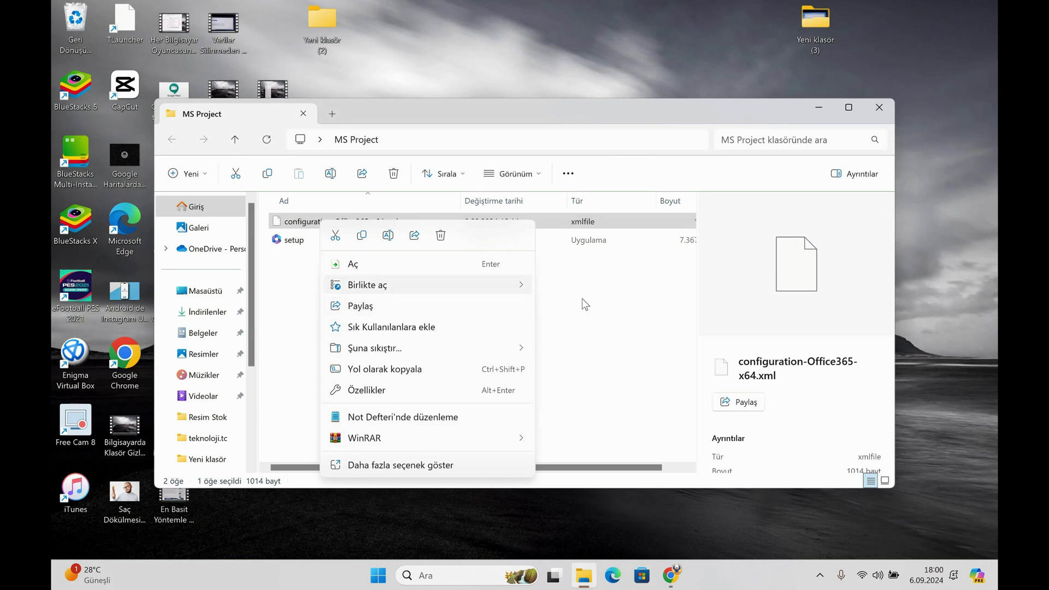
mouse_move(392, 286)
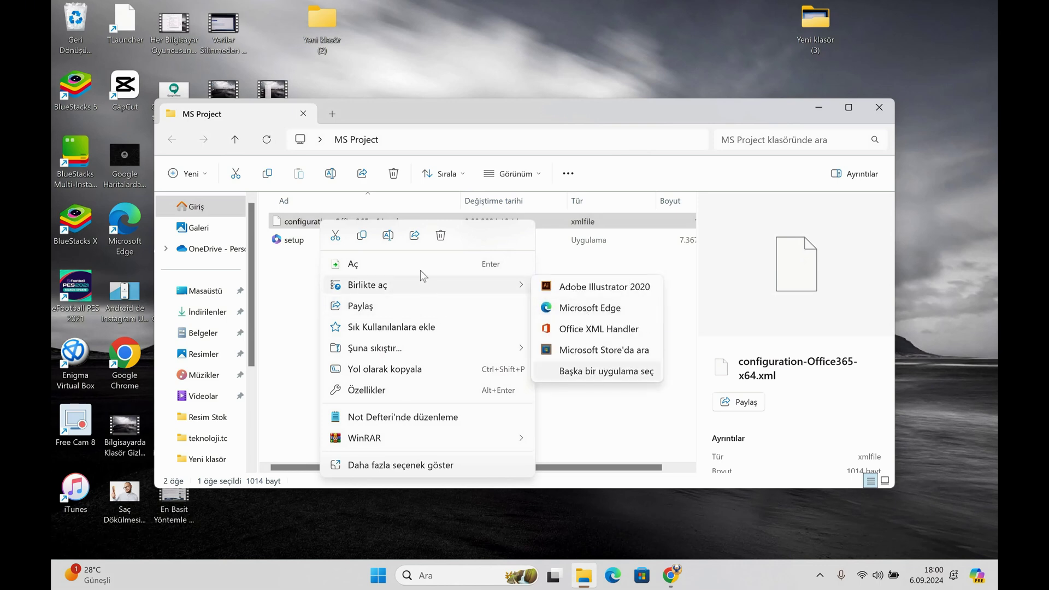
click(590, 372)
scroll(477, 304, down, 1)
scroll(475, 299, down, 3)
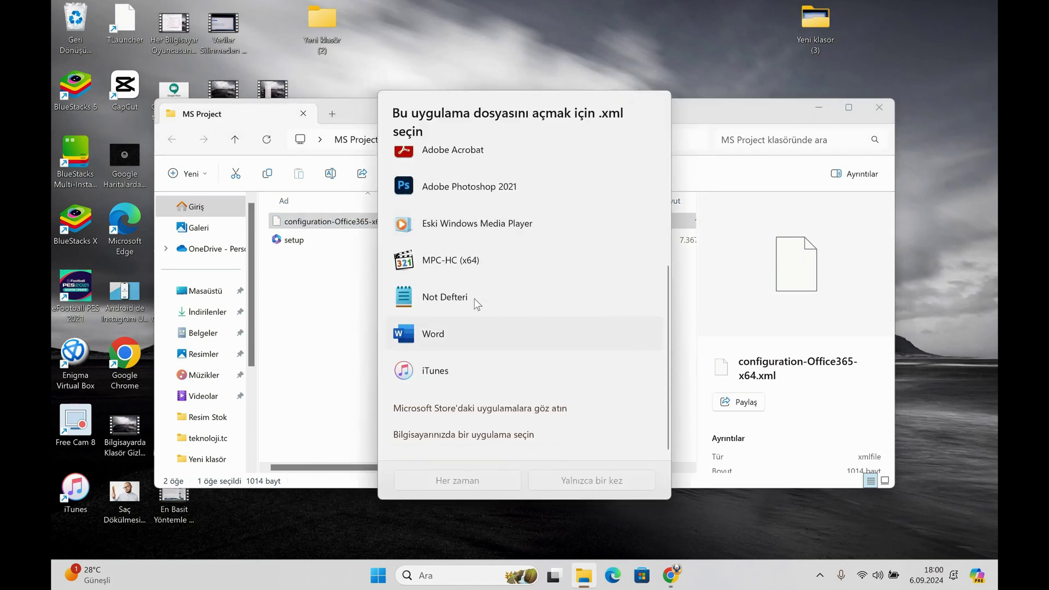
click(474, 298)
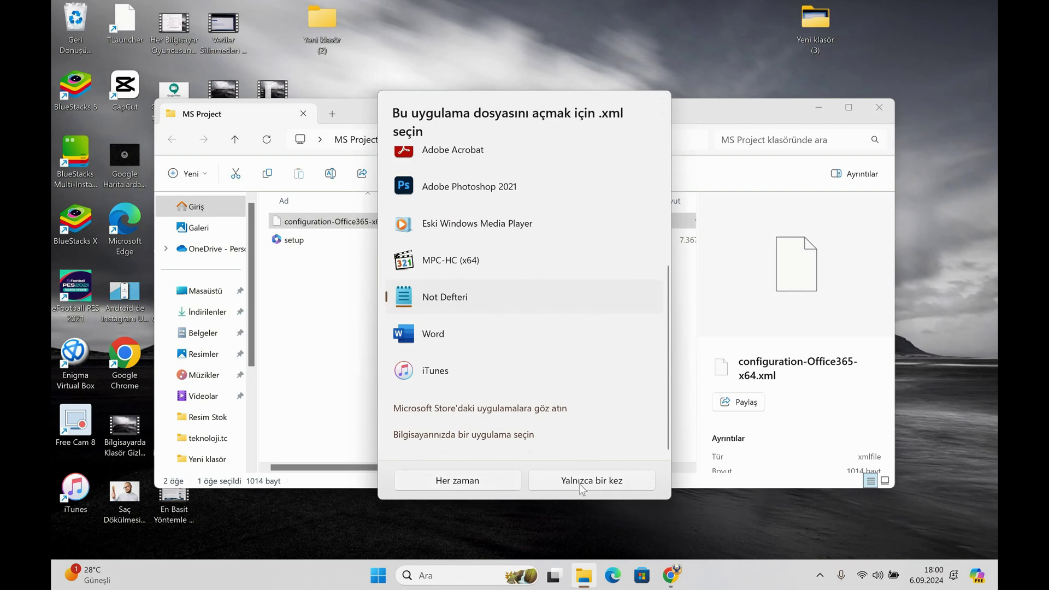
click(579, 481)
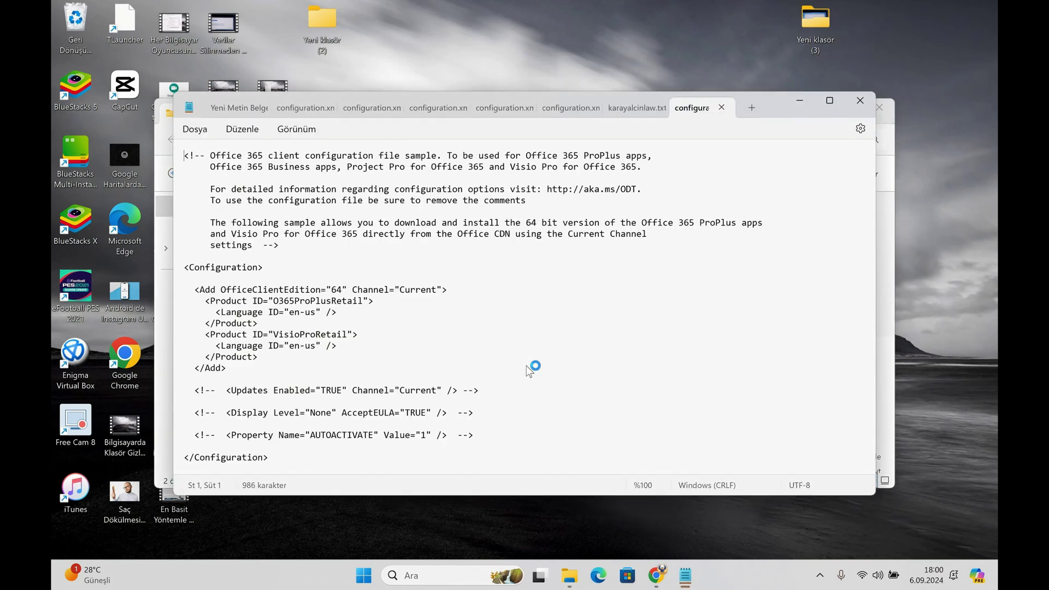
Replace the file's contents with the copied configuration and remove the ProPlus2024Volume and VisioPro2024Volume product blocks, including the leftover blank line.
key(ctrl+a)
key(ctrl+v)
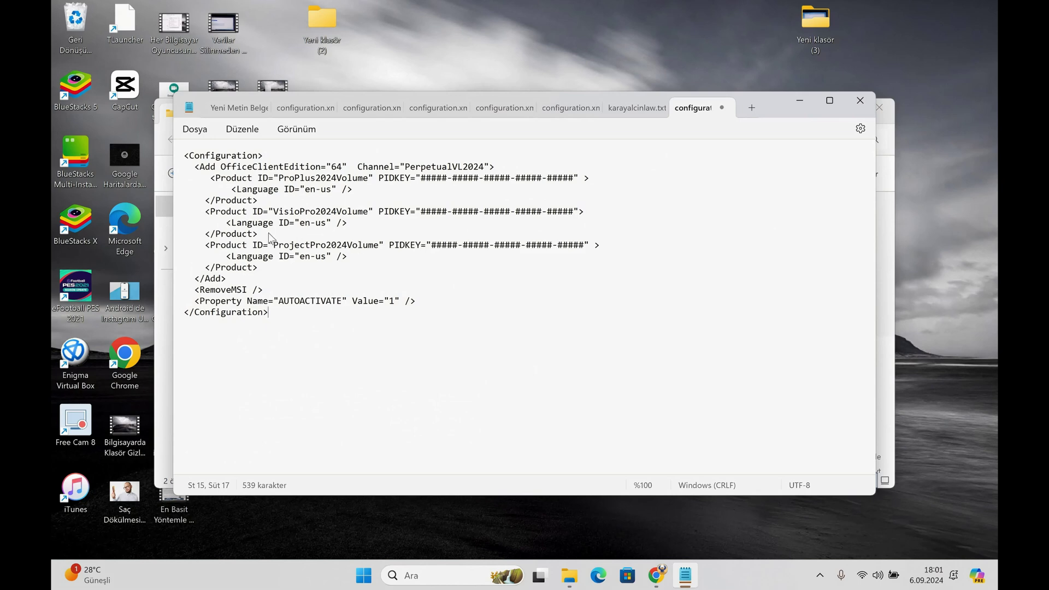
drag(270, 238, 200, 178)
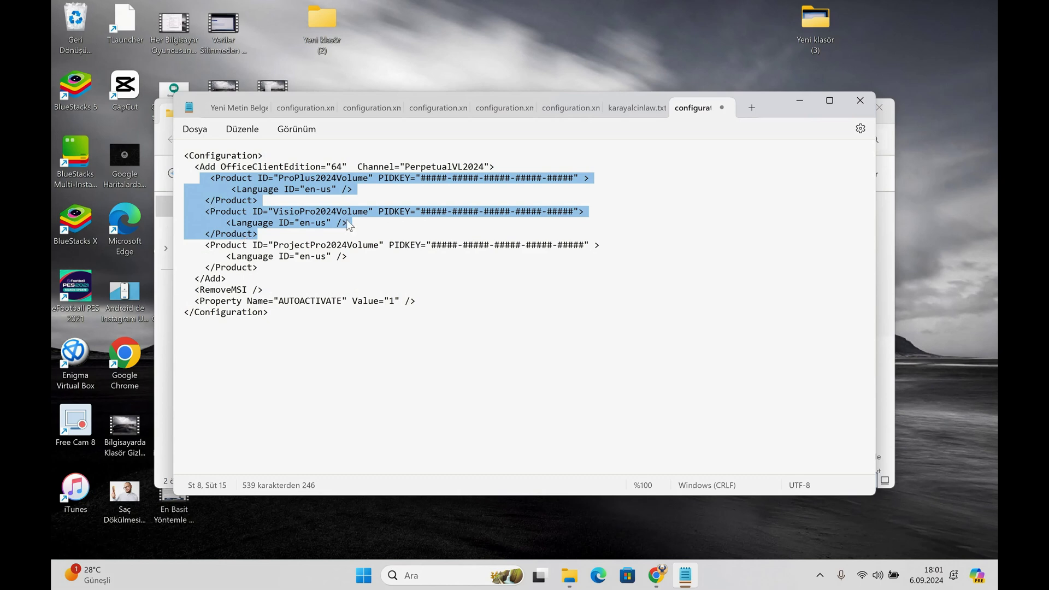
key(Delete)
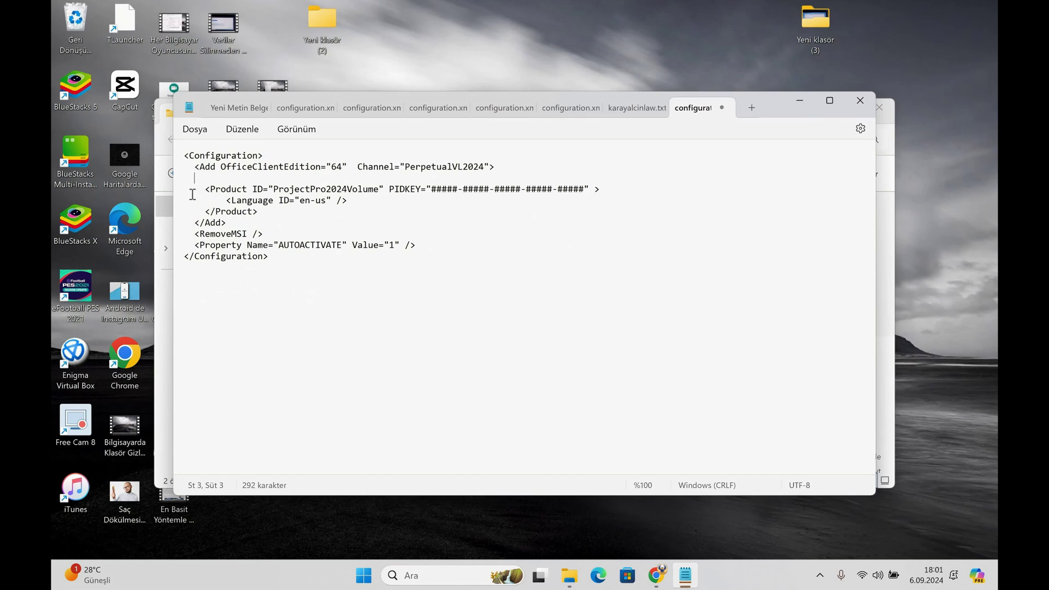
key(BackSpace)
key(BackSpace)
key(BackSpace)
key(BackSpace)
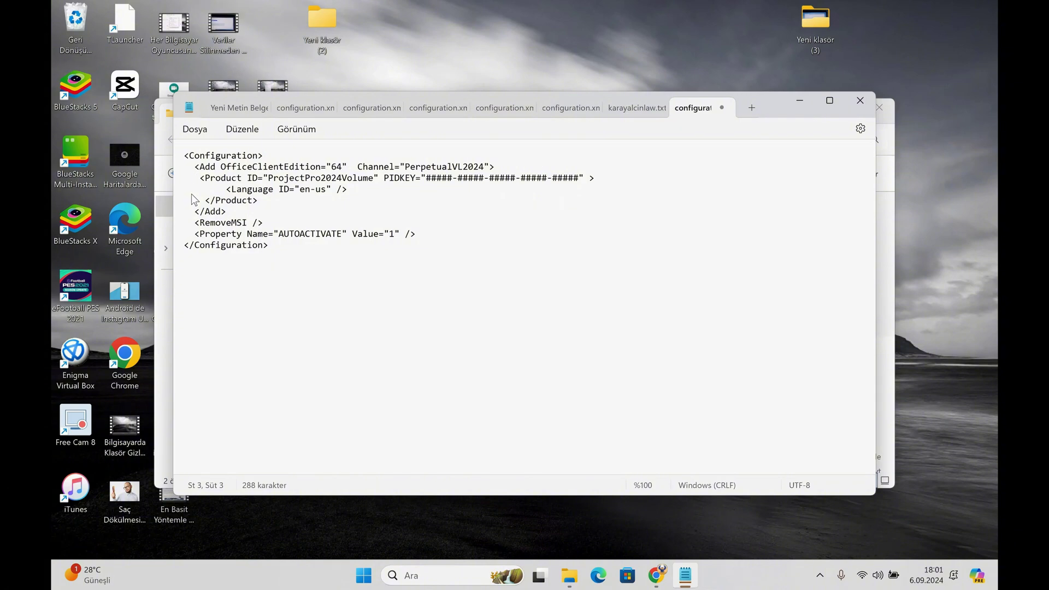
Copy the Microsoft Project 2024 KMS product key from the Chrome article and paste it over the PIDKEY placeholder of ProjectPro2024Volume in Notepad.
key(alt+Tab)
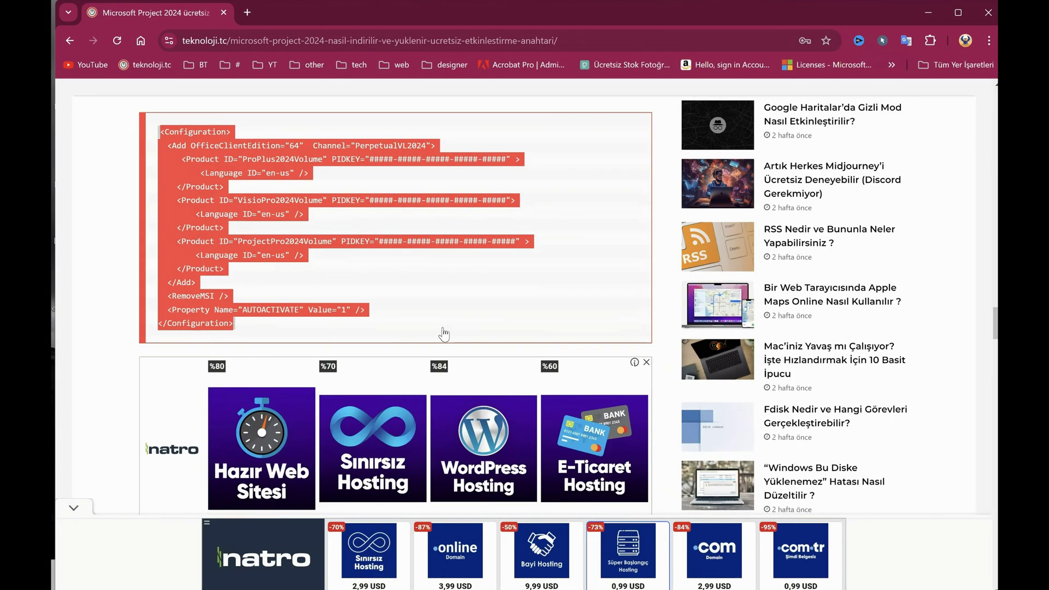
scroll(443, 334, down, 15)
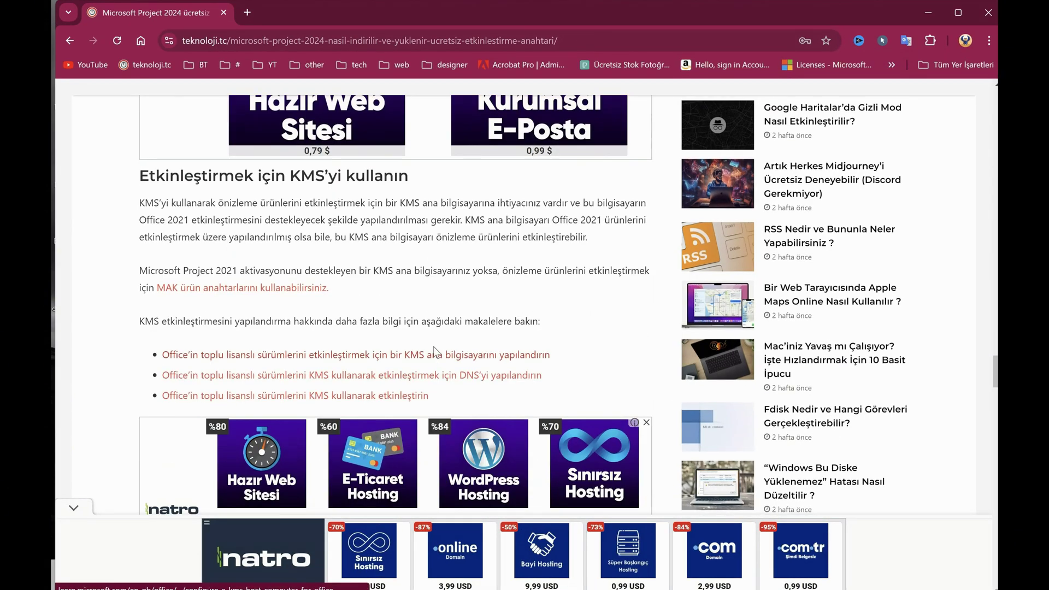
scroll(434, 352, down, 8)
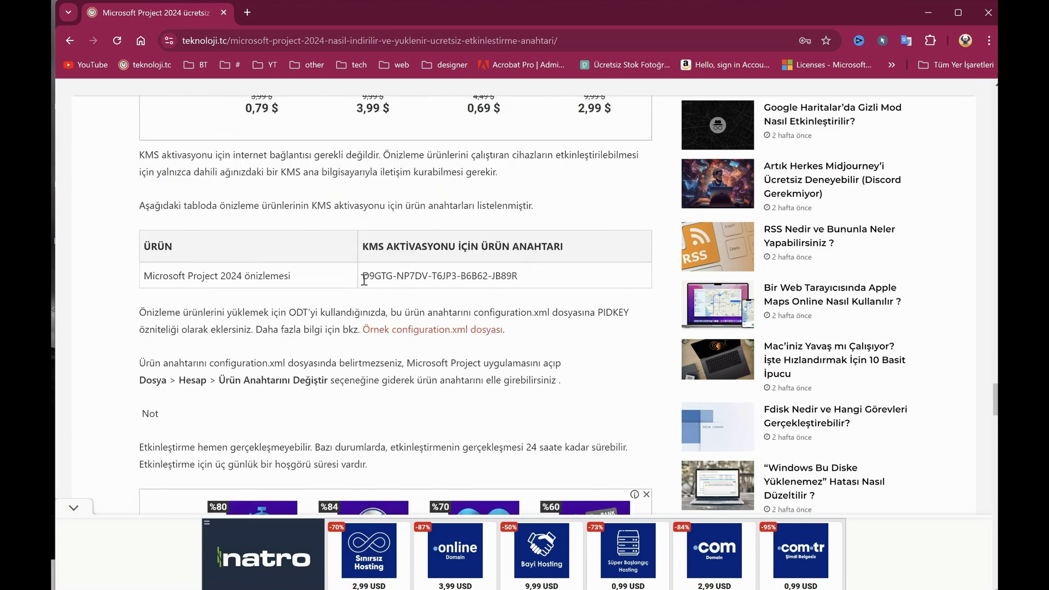
drag(518, 276, 362, 276)
key(ctrl+c)
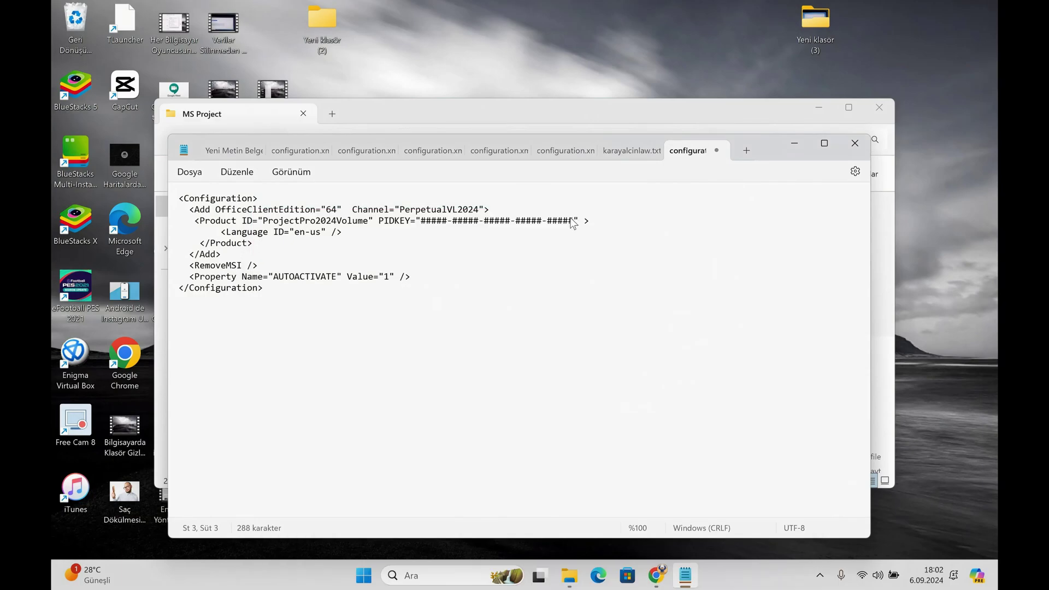
drag(573, 224, 421, 225)
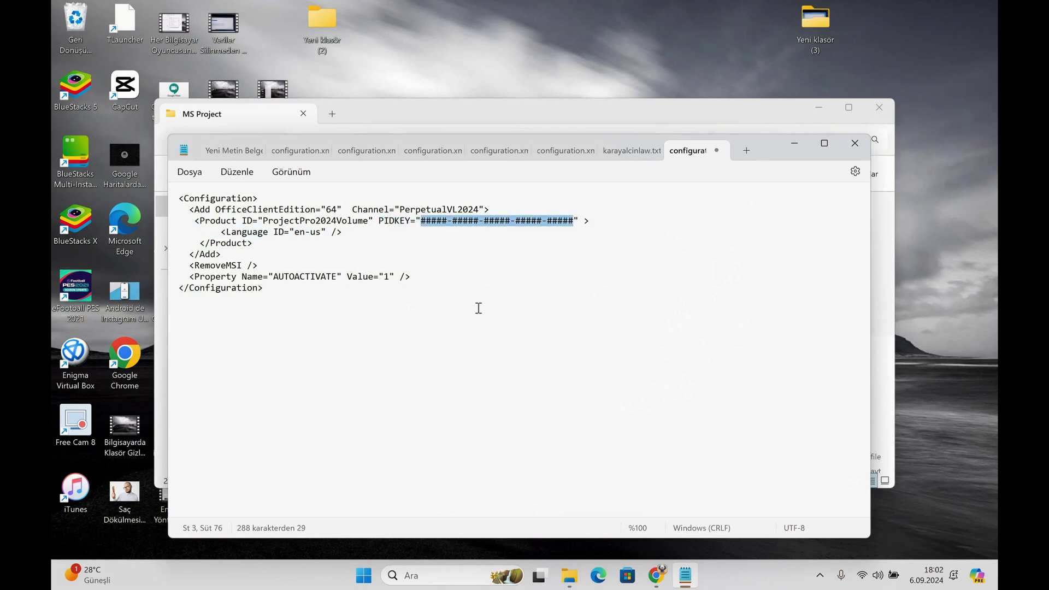
key(ctrl+v)
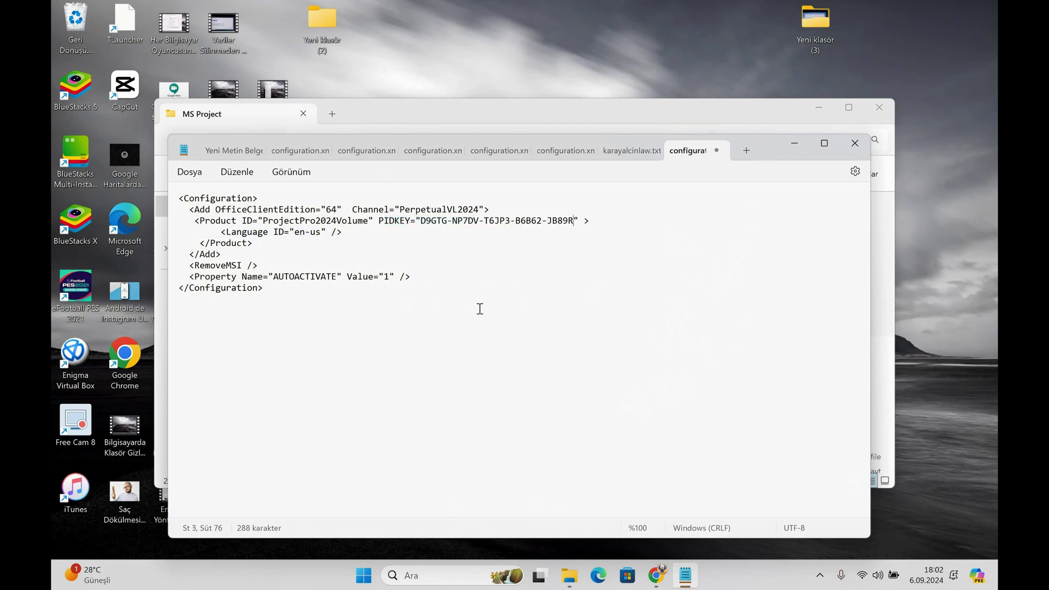
Save the edited file as configuration.xml in the MS Project folder and close Notepad.
click(191, 173)
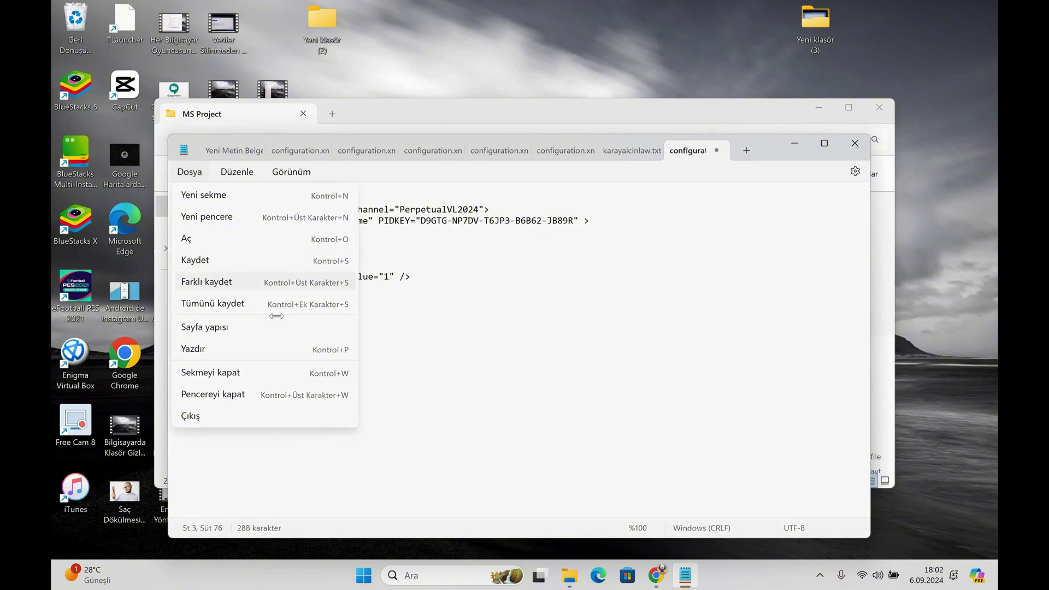
click(230, 282)
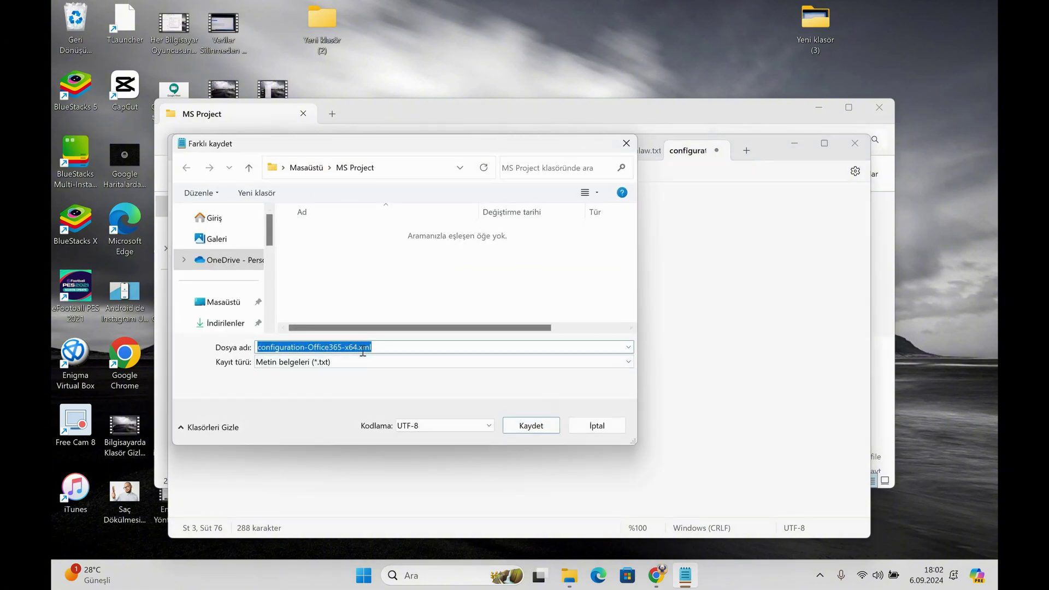
click(362, 348)
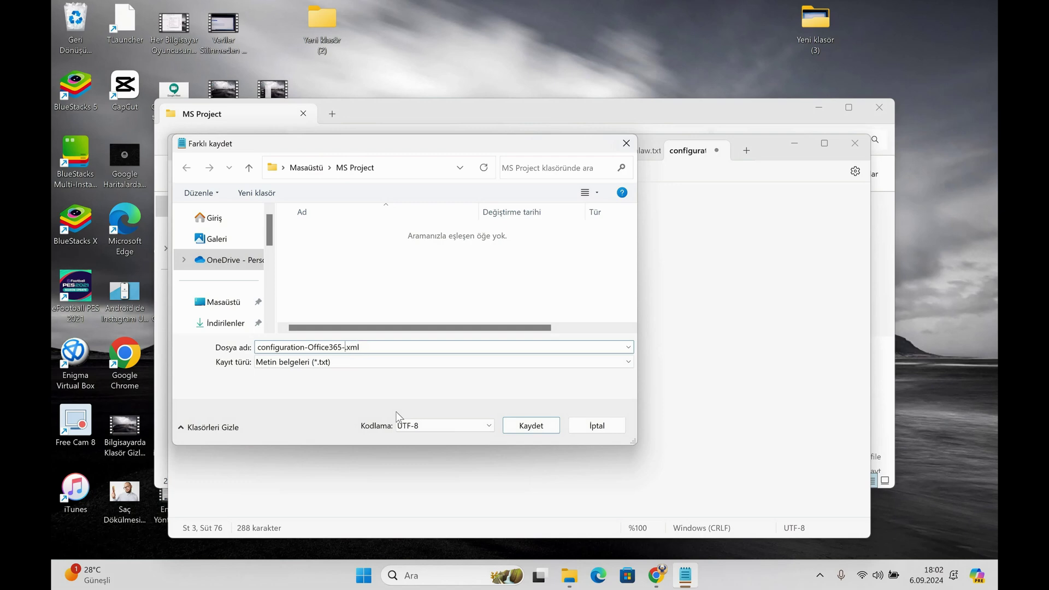
key(BackSpace)
key(BackSpace)
key(BackSpace)
key(BackSpace)
key(BackSpace)
key(BackSpace)
key(BackSpace)
key(BackSpace)
key(BackSpace)
key(BackSpace)
key(BackSpace)
click(540, 428)
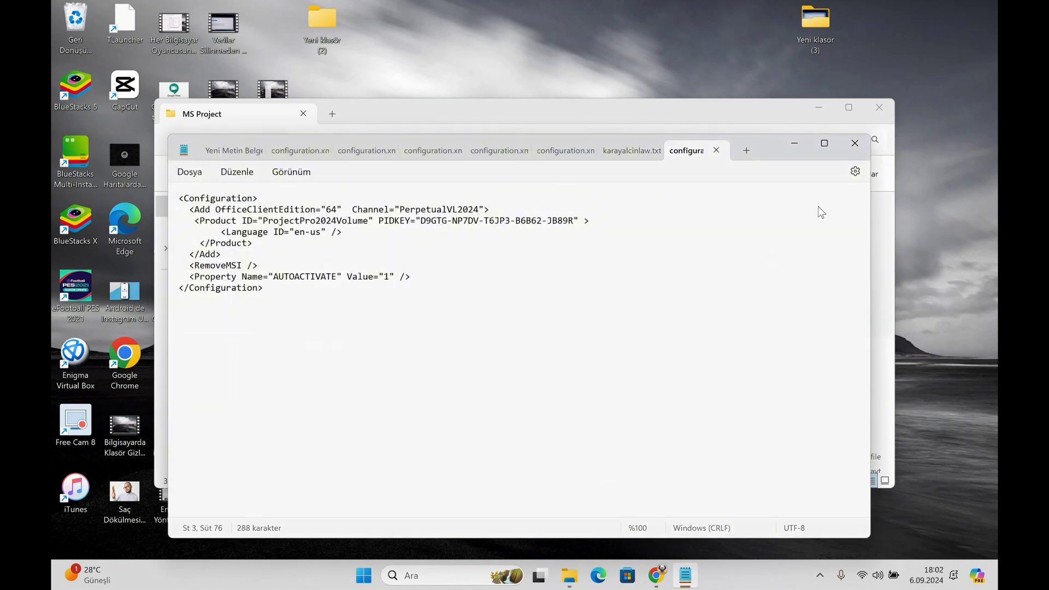
click(855, 143)
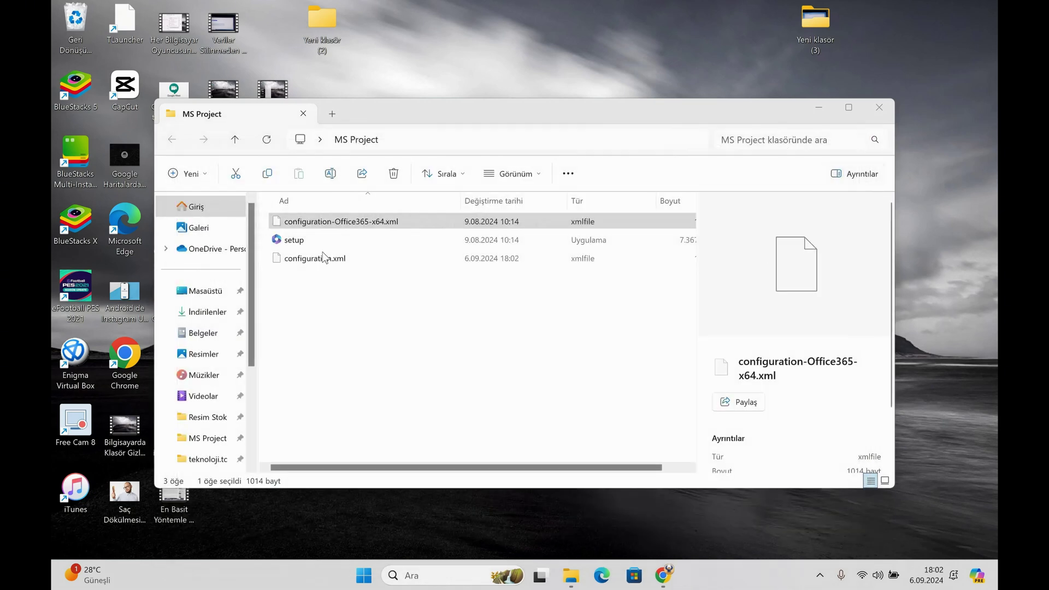
Delete configuration-Office365-x64.xml from the MS Project folder and close the folder window.
click(357, 247)
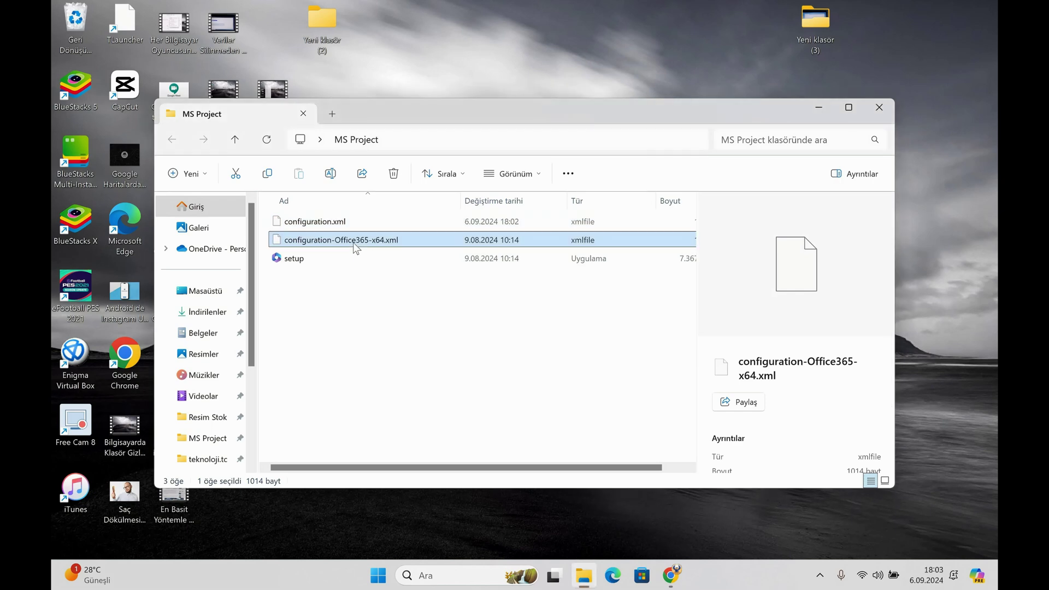
key(Delete)
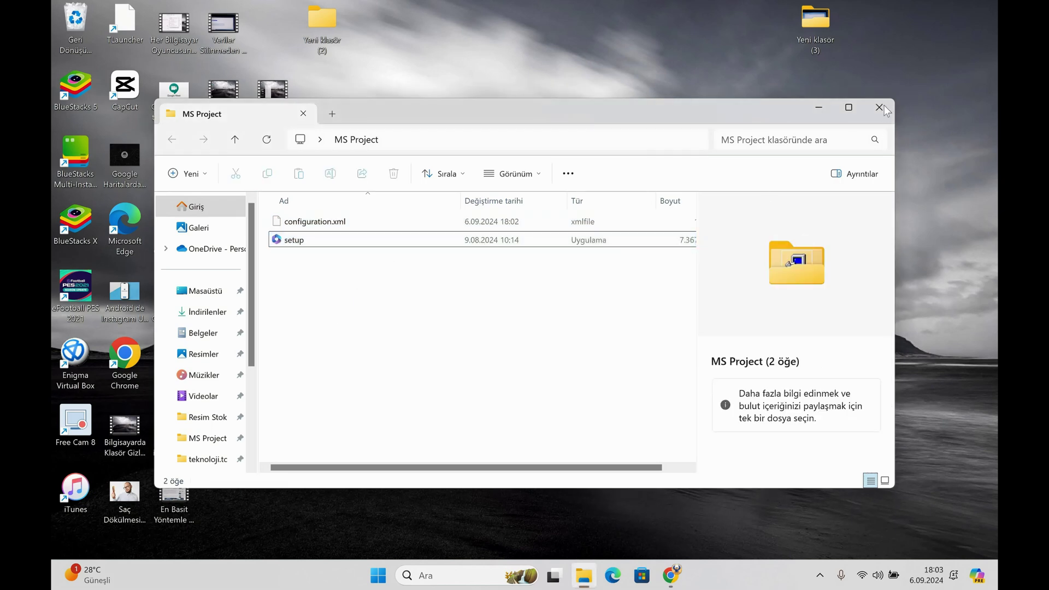
click(881, 109)
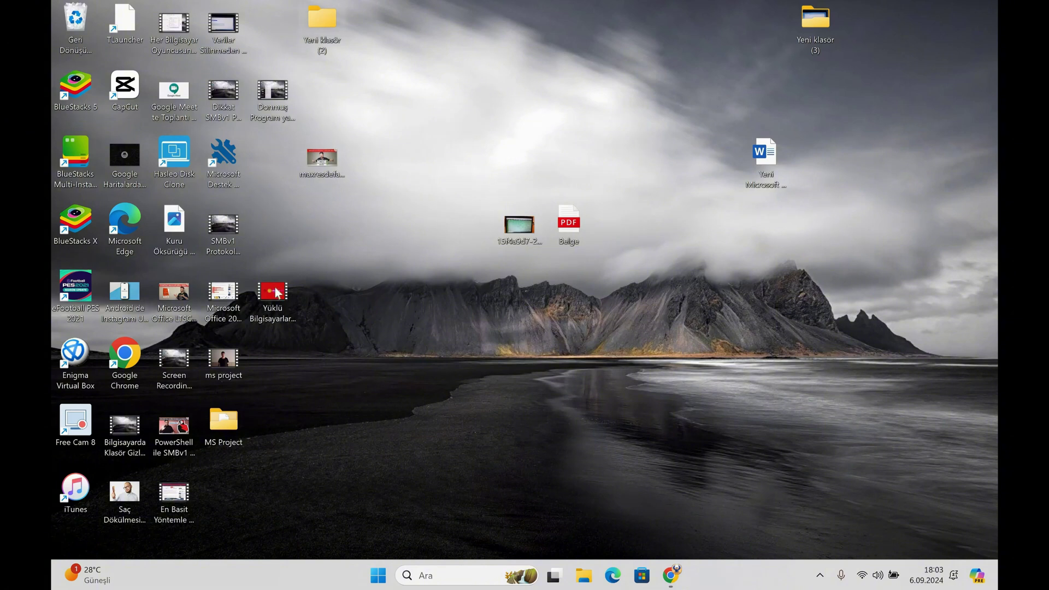
Copy the MS Project folder from the desktop to the root of Yerel Disk (C:).
right_click(212, 433)
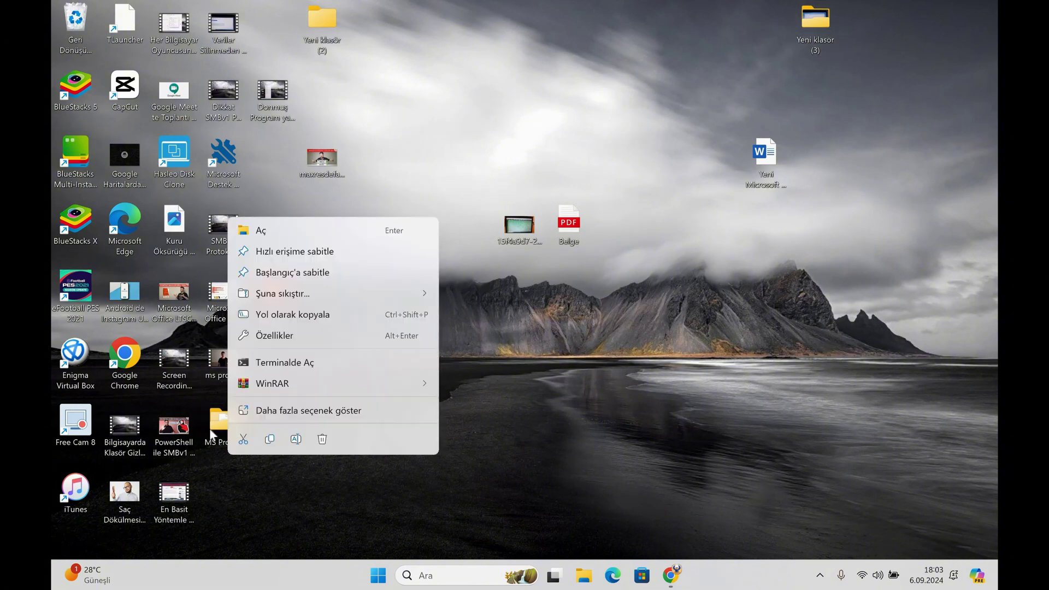
click(214, 435)
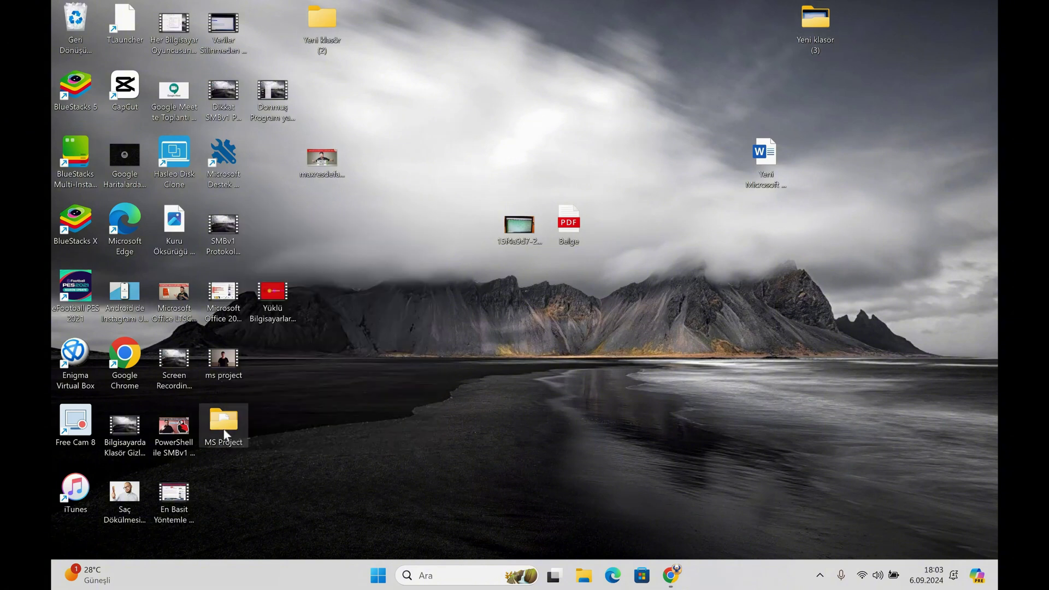
click(585, 577)
scroll(212, 381, down, 3)
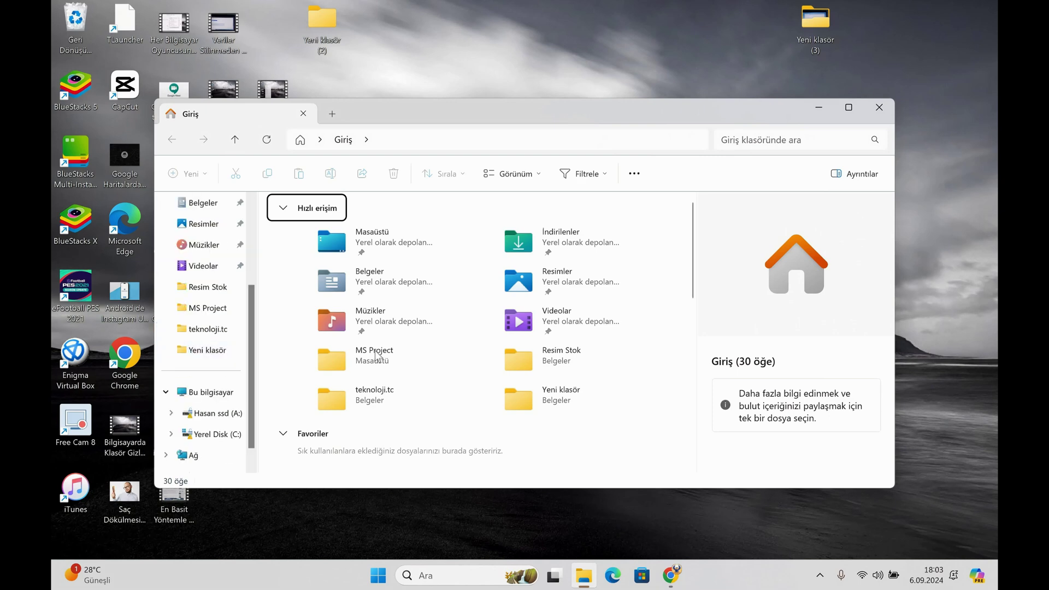
click(227, 392)
click(395, 246)
key(Right)
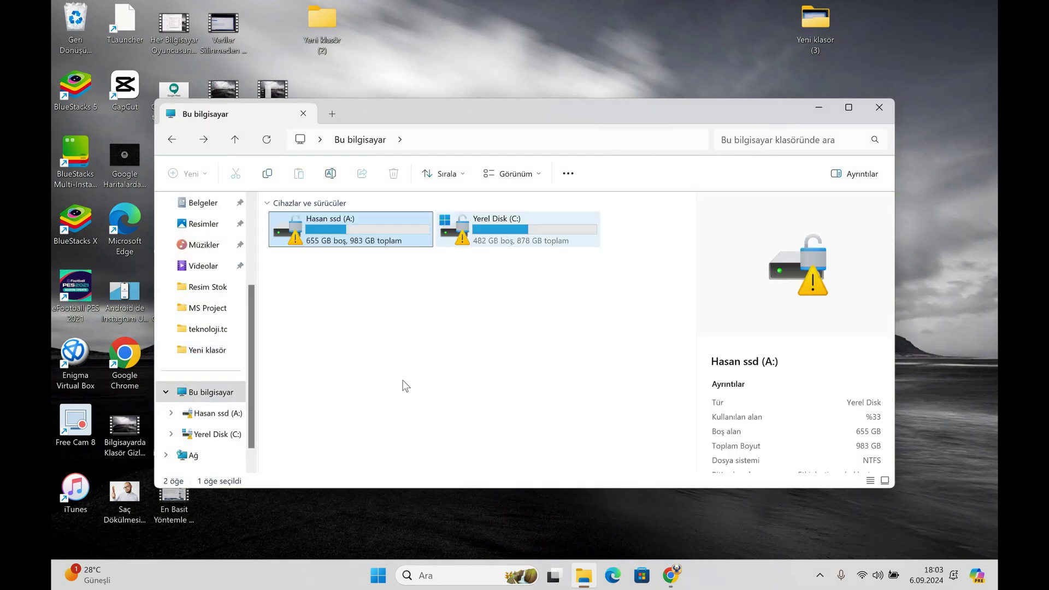
key(Return)
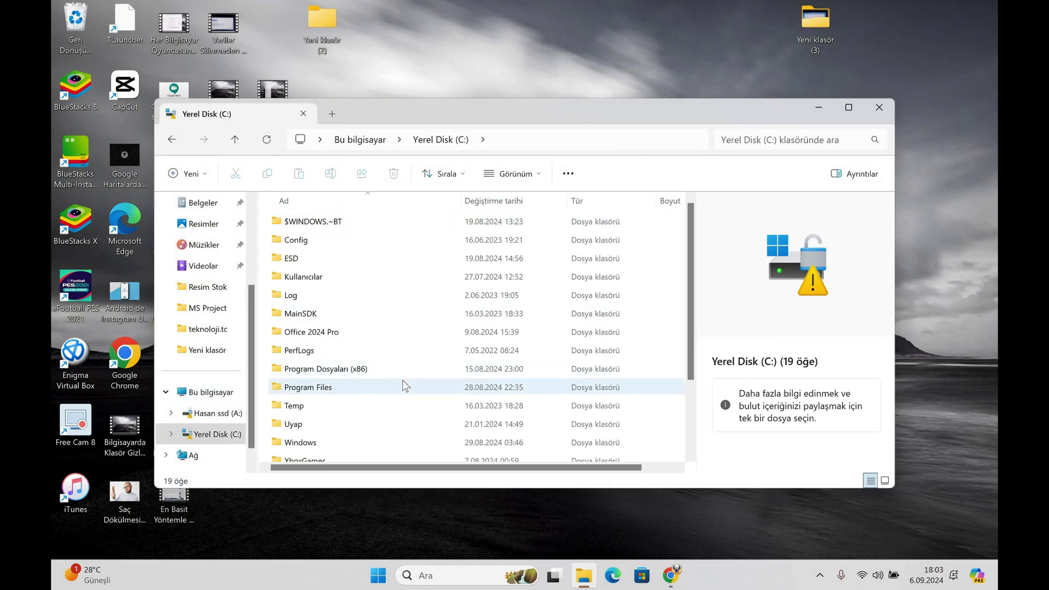
scroll(406, 386, down, 2)
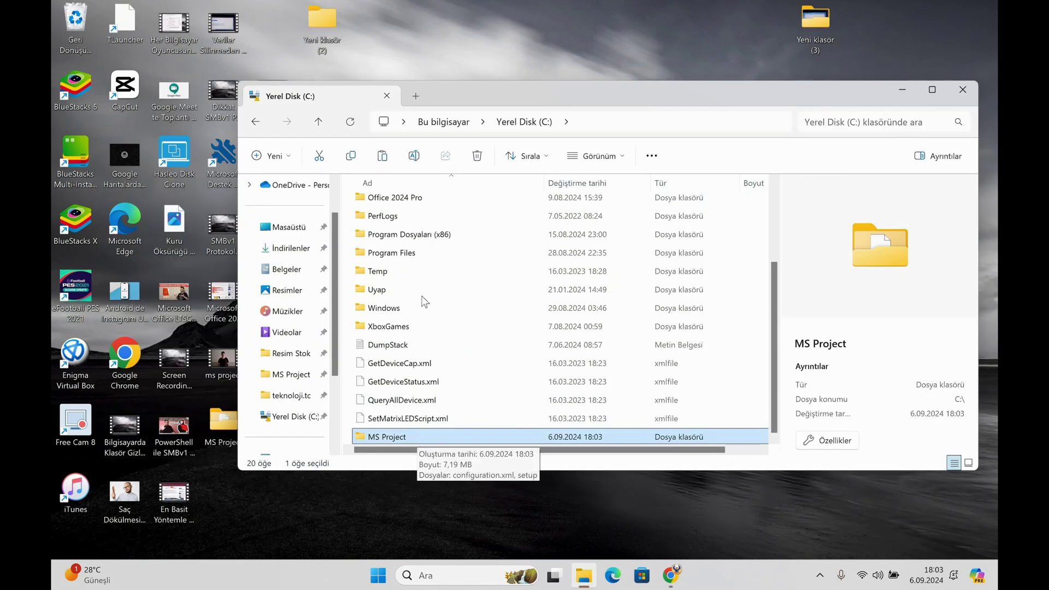
Open the MS Project folder on Yerel Disk (C:), show its full path and close the folder window.
scroll(417, 434, up, 2)
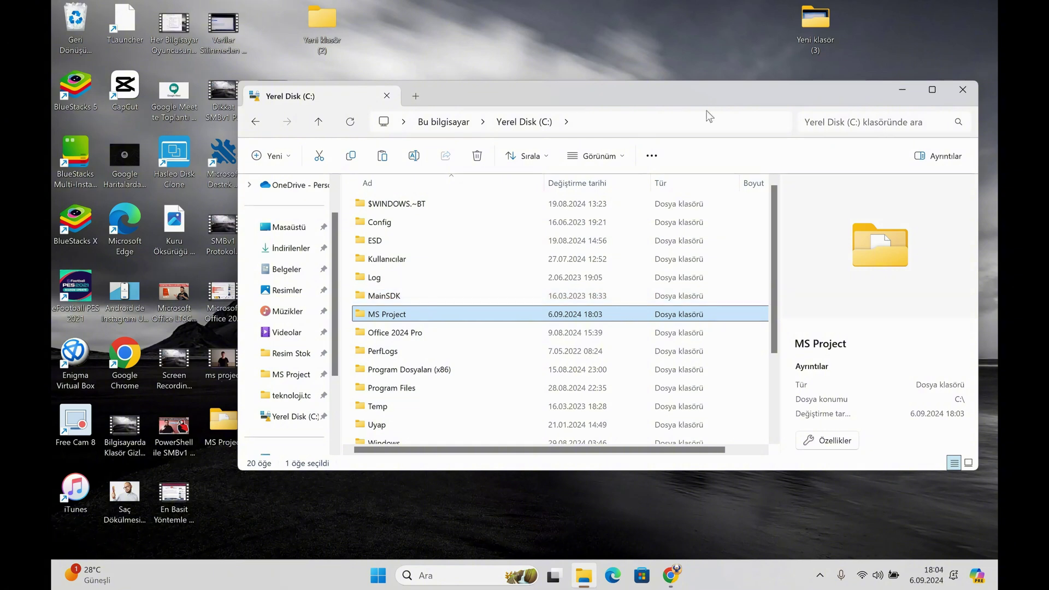
double_click(424, 314)
click(499, 119)
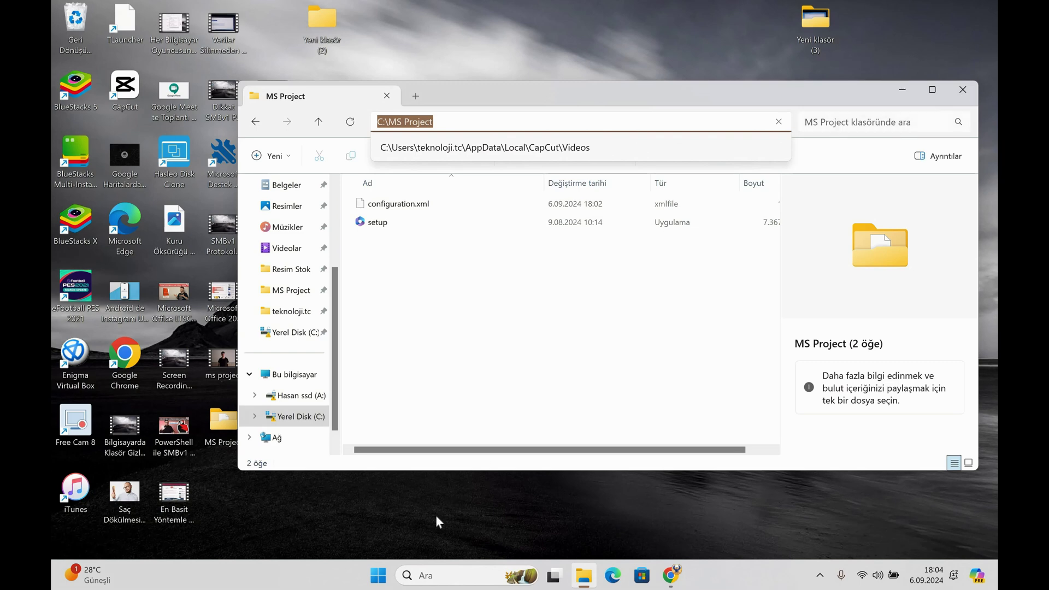
key(alt+F4)
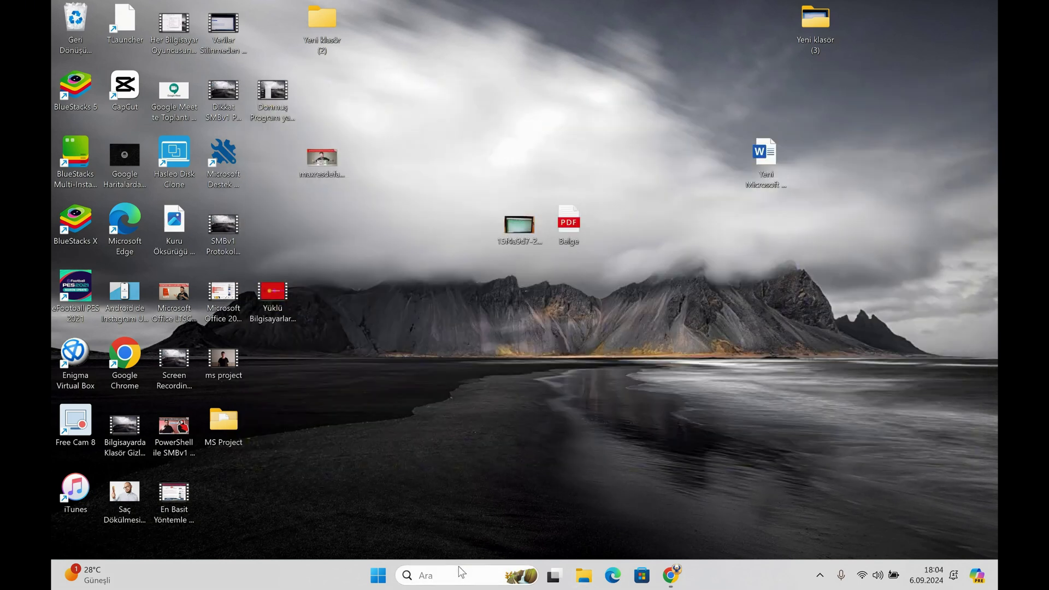
Open Komut İstemi as administrator and change the working directory to C:\MS Project.
click(459, 569)
text(cmd)
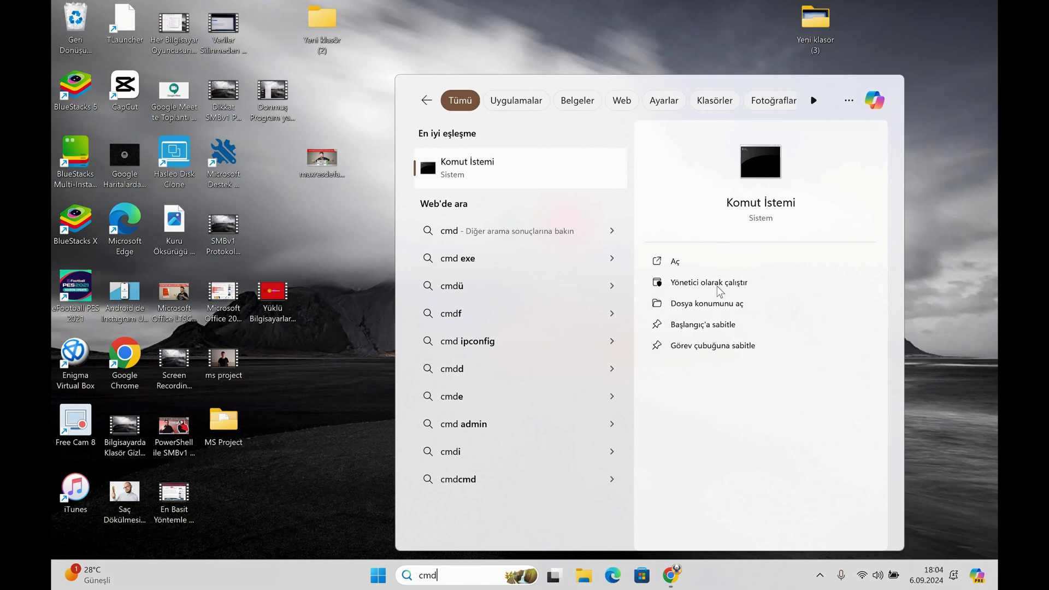
click(718, 287)
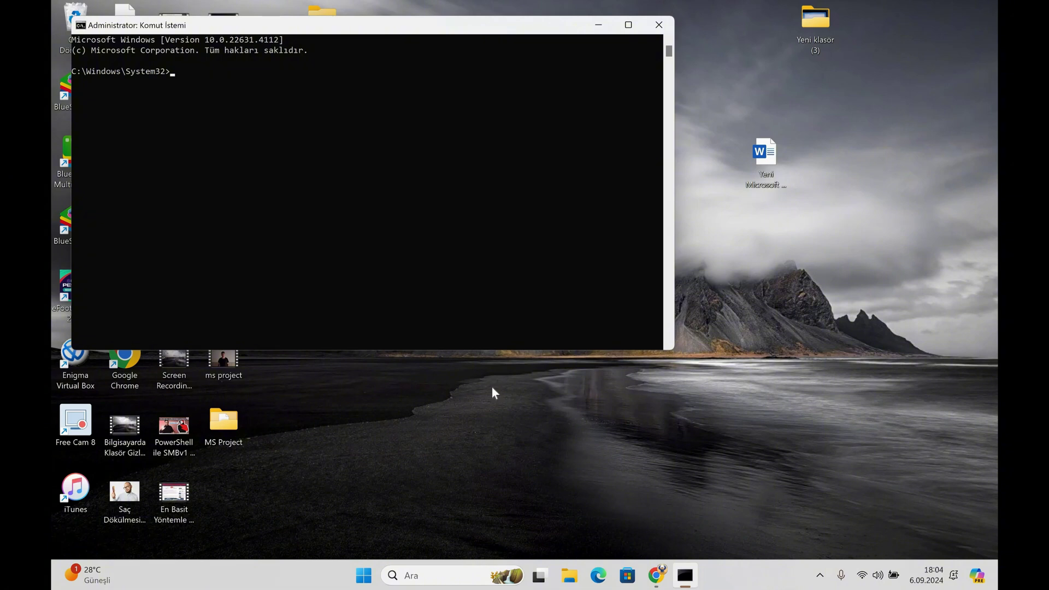
text(cd C:\MS Project)
key(Return)
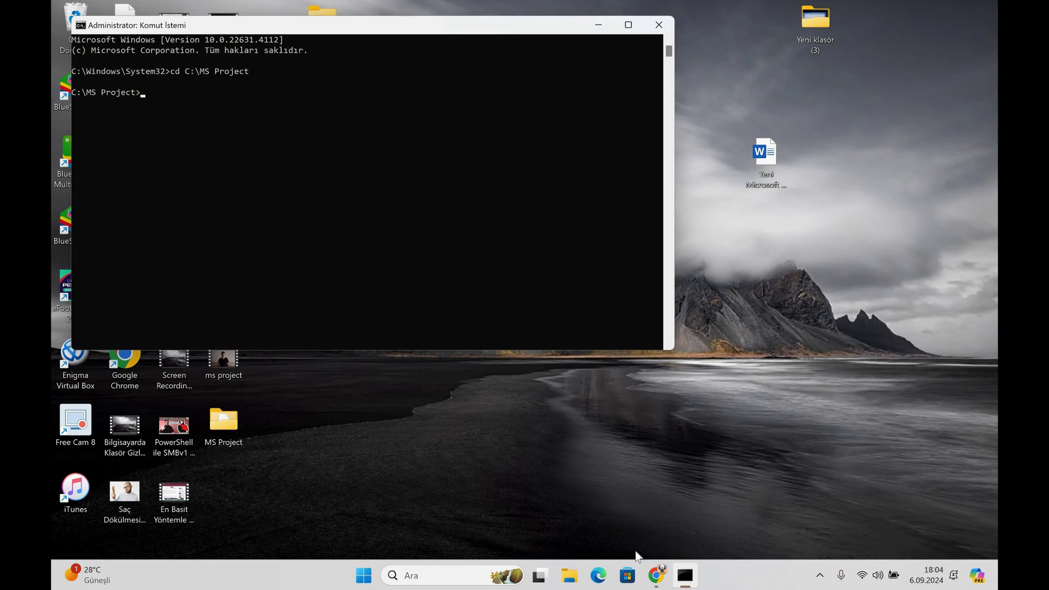
Switch to the Chrome article and copy the install command setup.exe /configure configuration.xml.
key(alt+Tab)
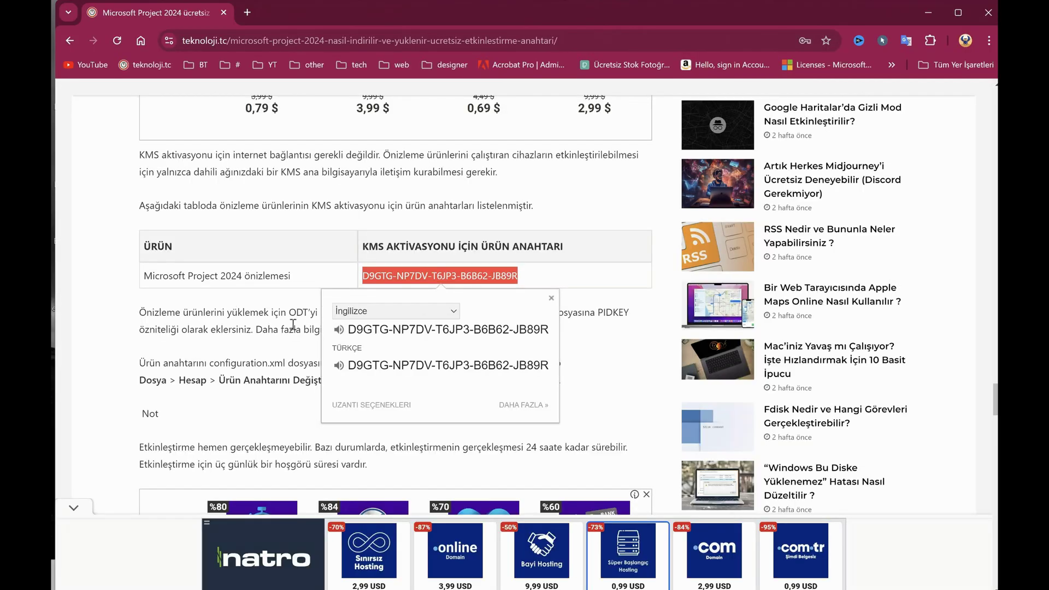
click(357, 383)
scroll(356, 382, up, 15)
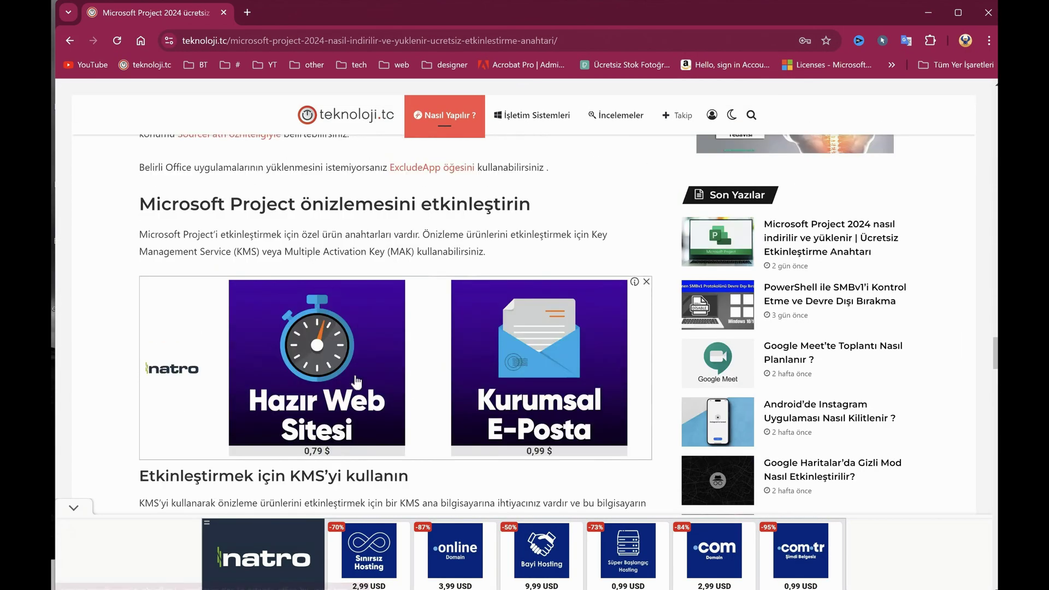
scroll(336, 327, up, 5)
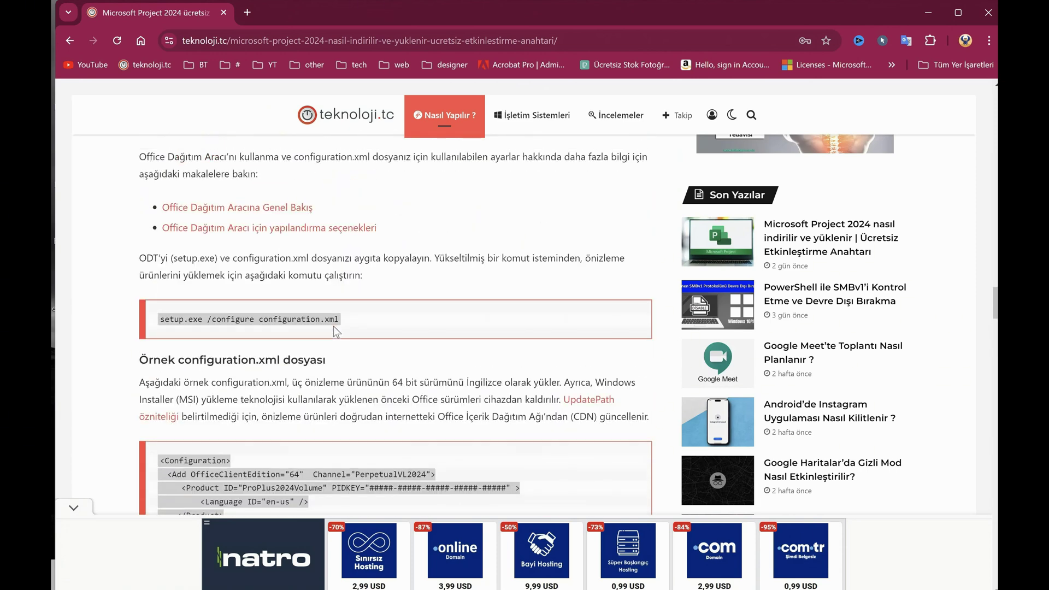
triple_click(344, 323)
click(337, 323)
drag(334, 319, 159, 319)
key(ctrl+c)
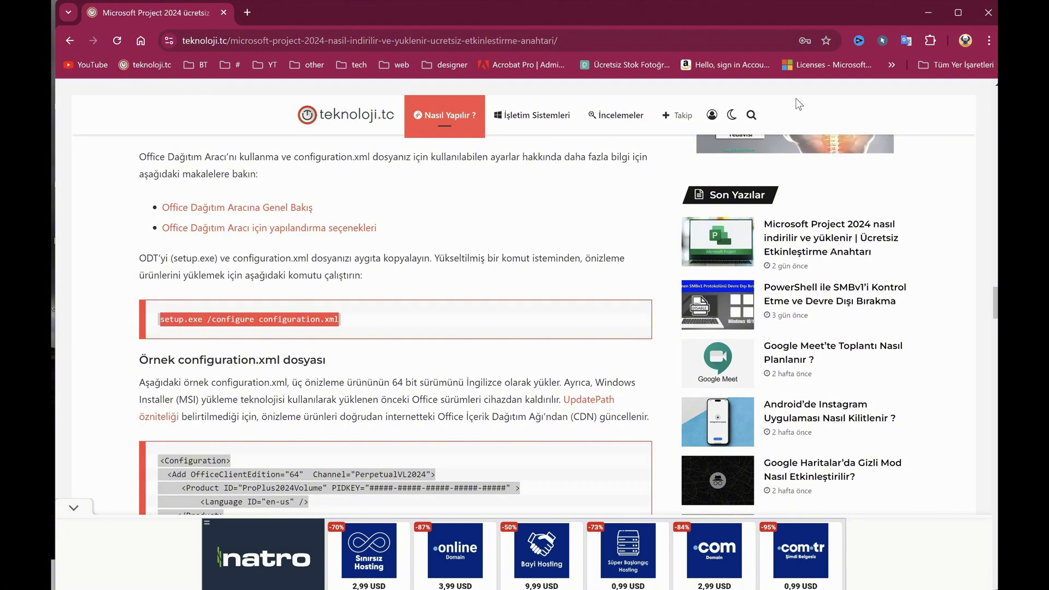
Run setup.exe /configure configuration.xml in the administrator Command Prompt, and close the installer and the prompt when installation finishes.
click(927, 13)
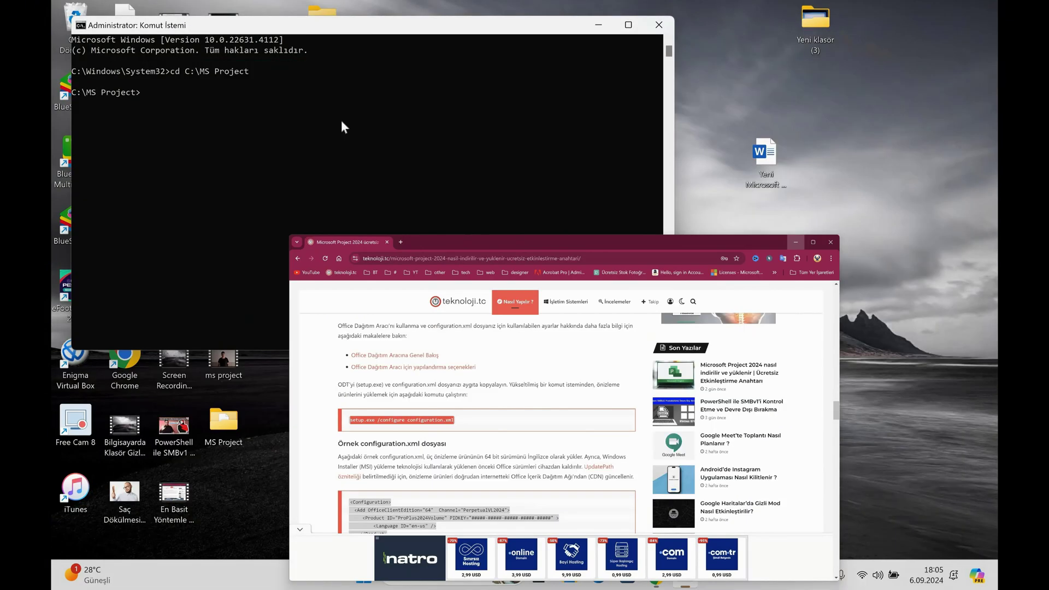
key(ctrl+v)
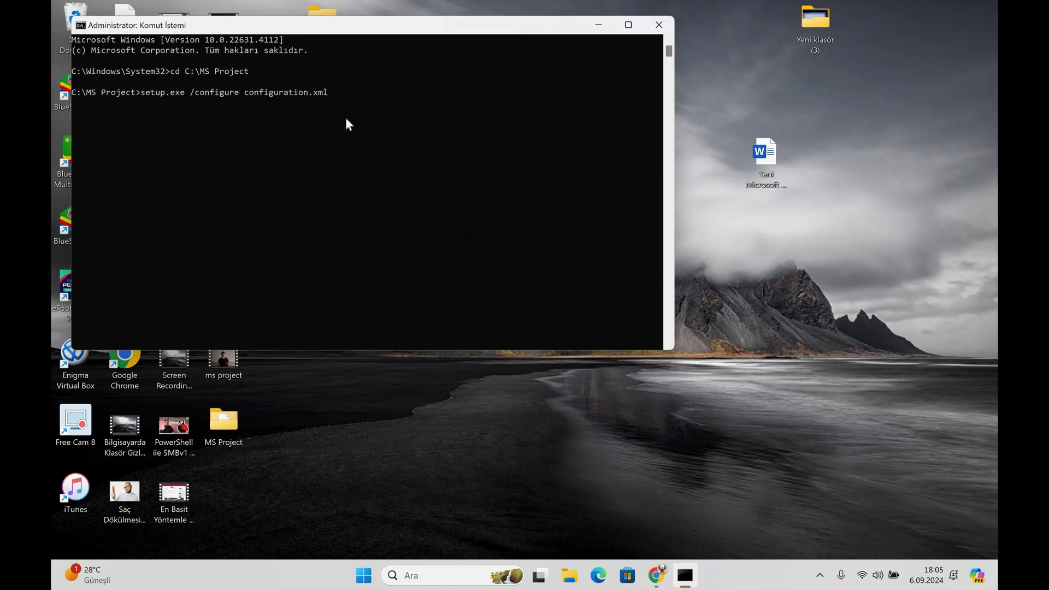
key(Return)
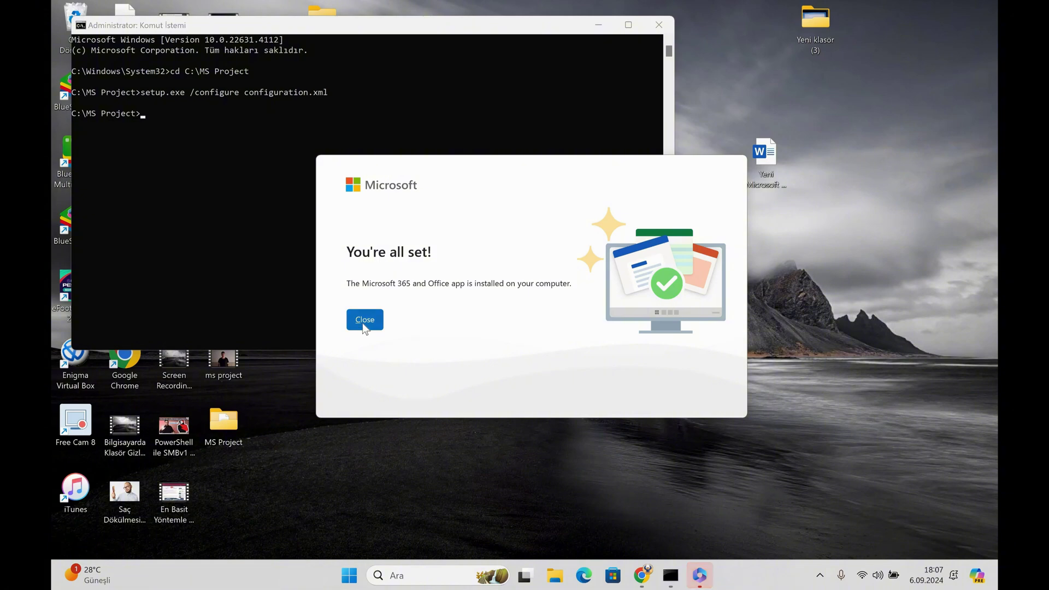
click(363, 324)
click(665, 27)
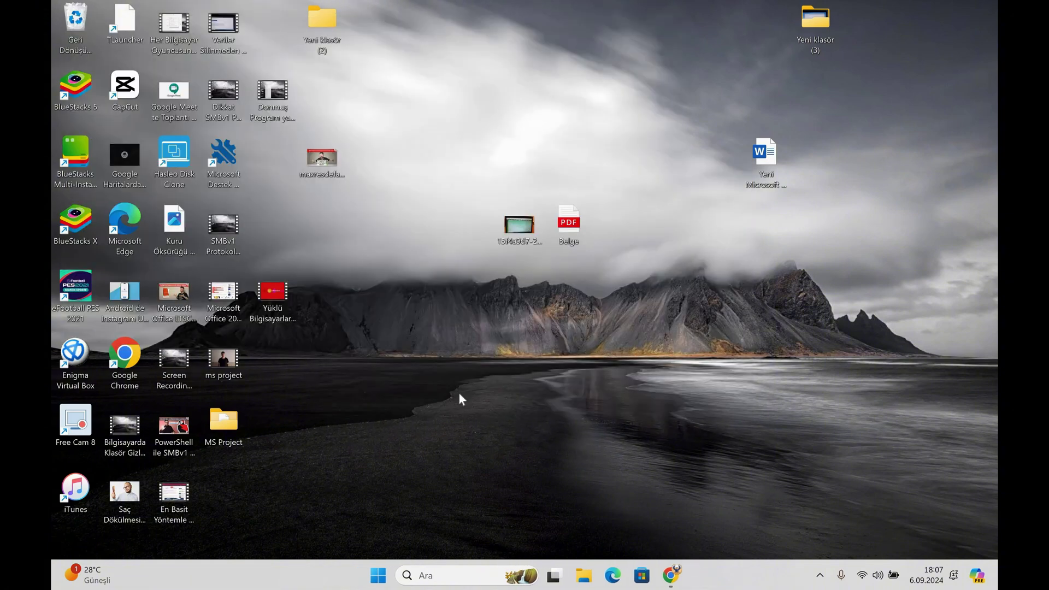
Find the installed Project app through Windows search, start it and show its account information.
click(448, 580)
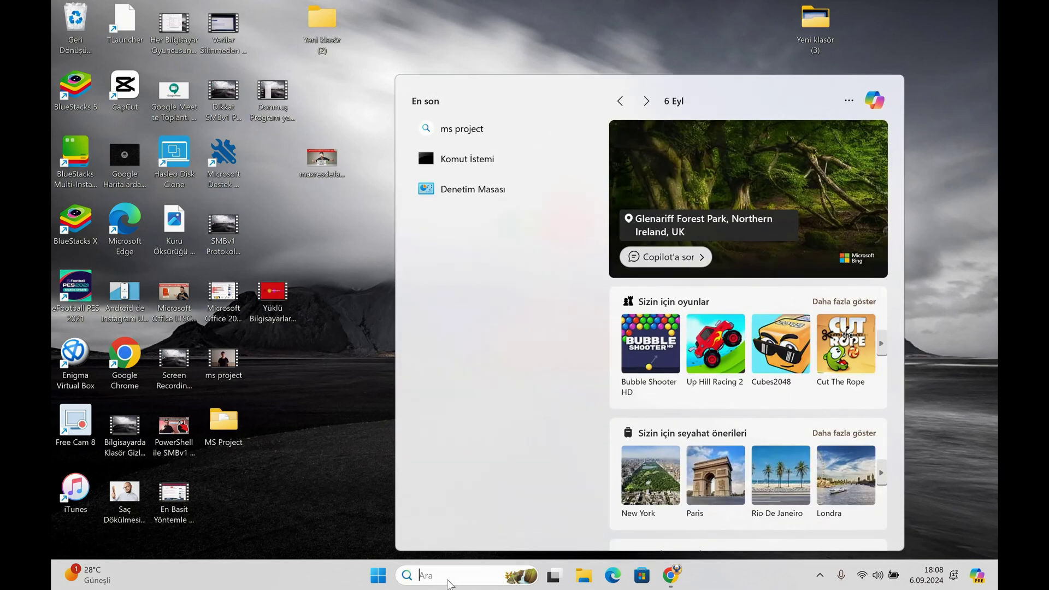
text(proje)
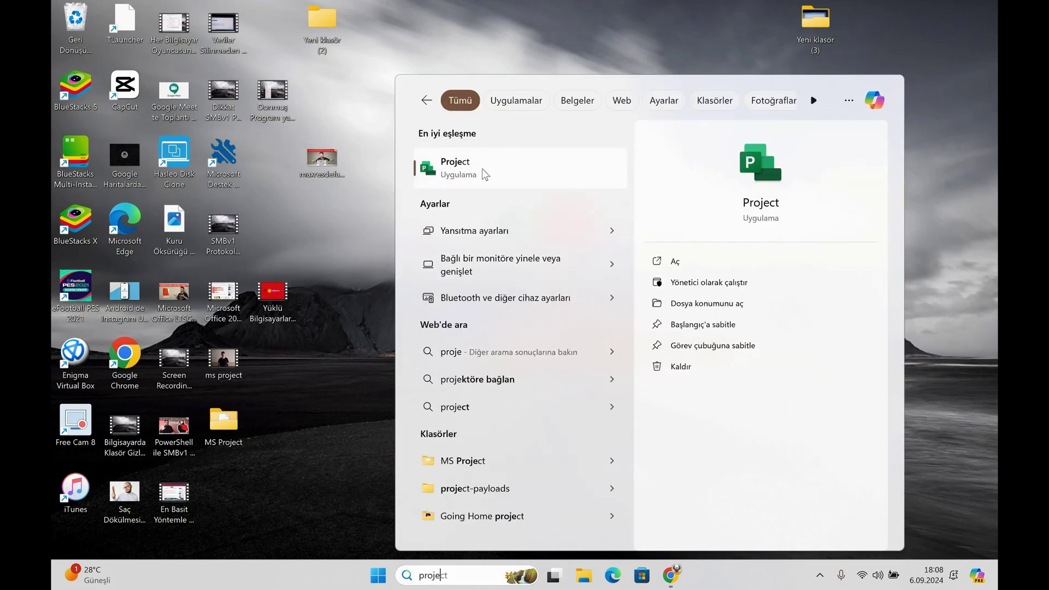
click(482, 169)
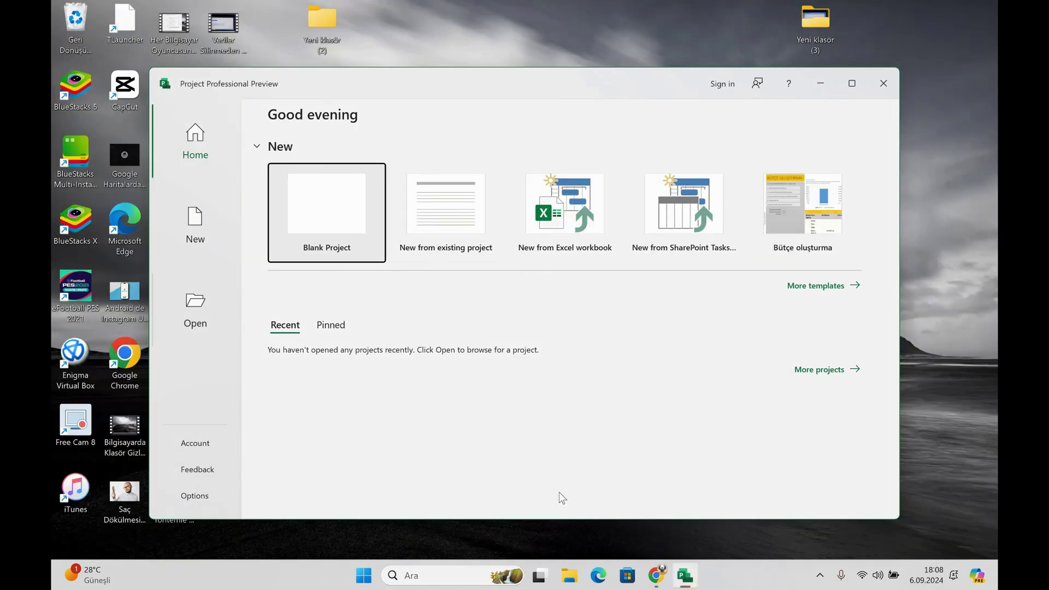
click(208, 445)
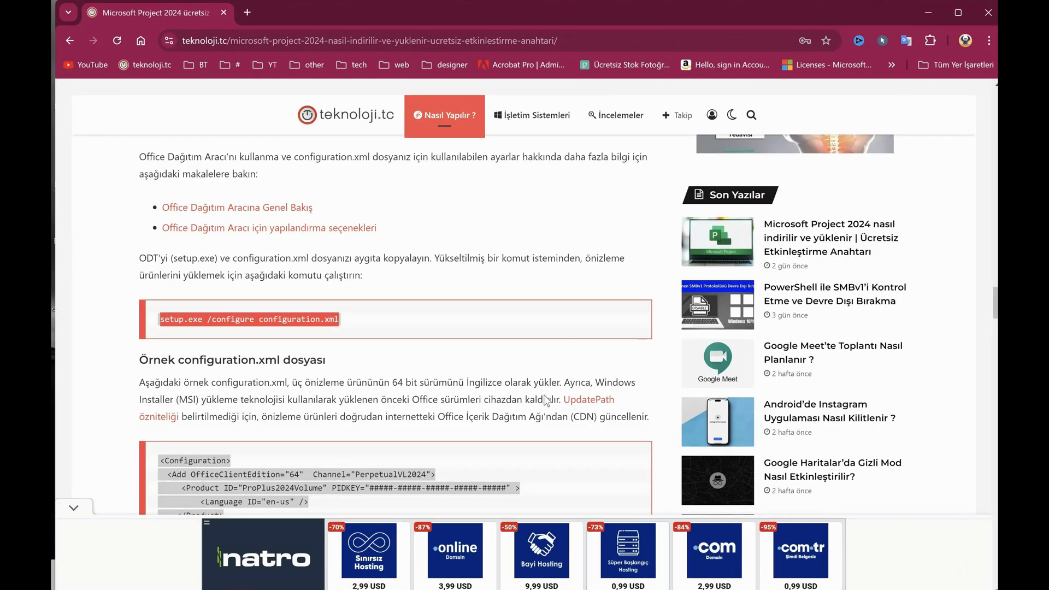
Copy the Microsoft Project 2024 MAK activation product key from the Chrome article.
scroll(545, 398, down, 15)
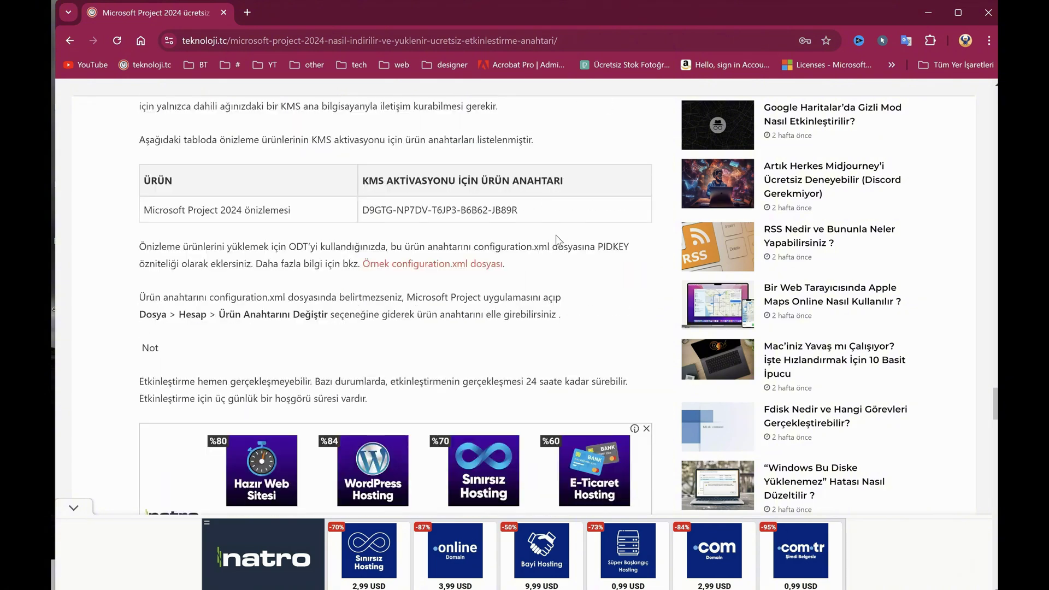
scroll(525, 252, down, 8)
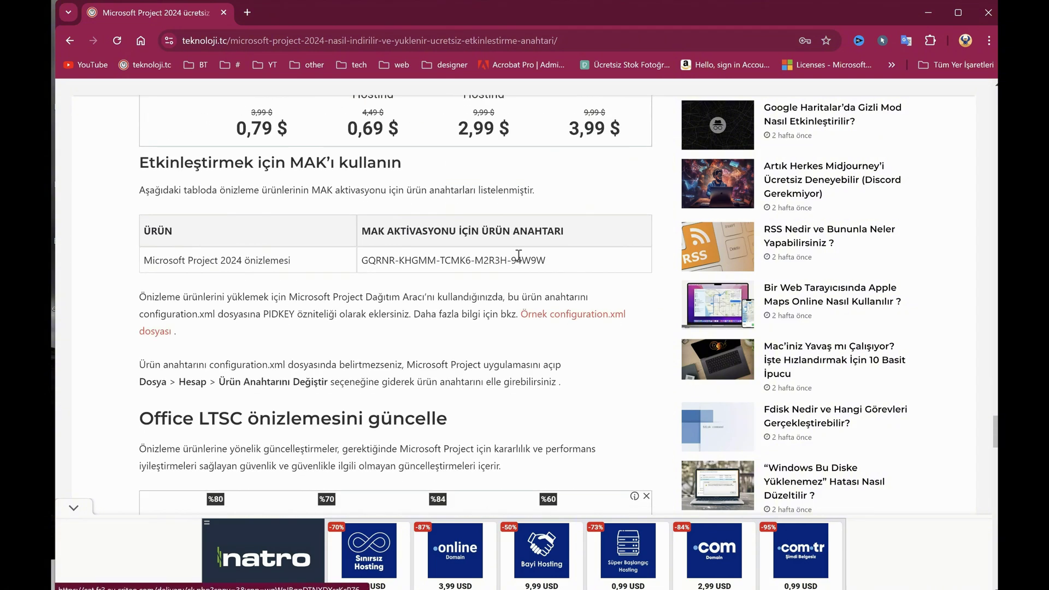
triple_click(519, 258)
key(ctrl+c)
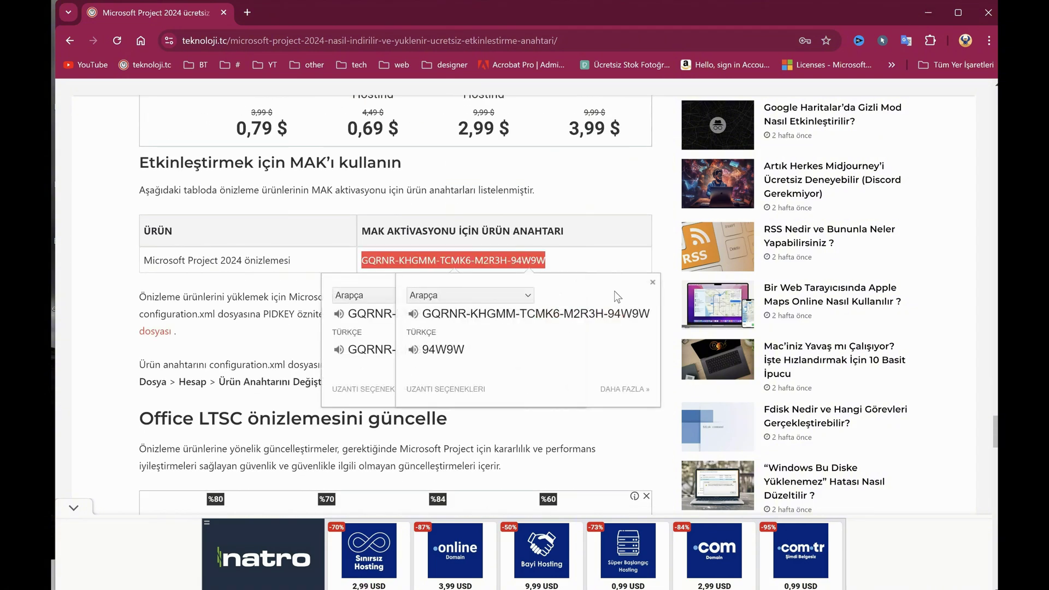
Return to Project, change the product key by pasting the copied MAK product key, and activate Office.
click(929, 12)
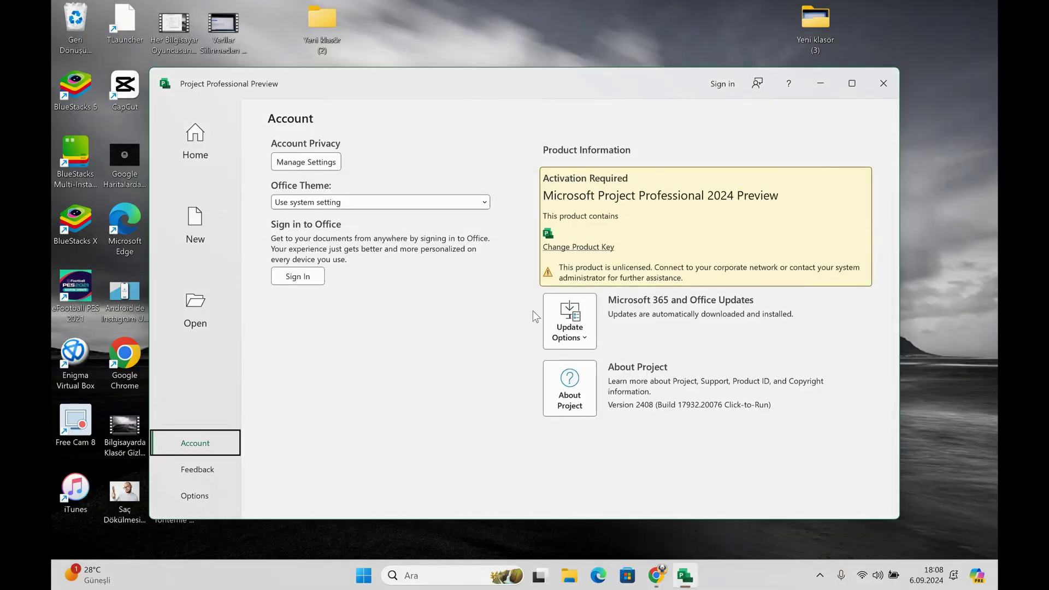
key(Tab)
key(Return)
key(ctrl+v)
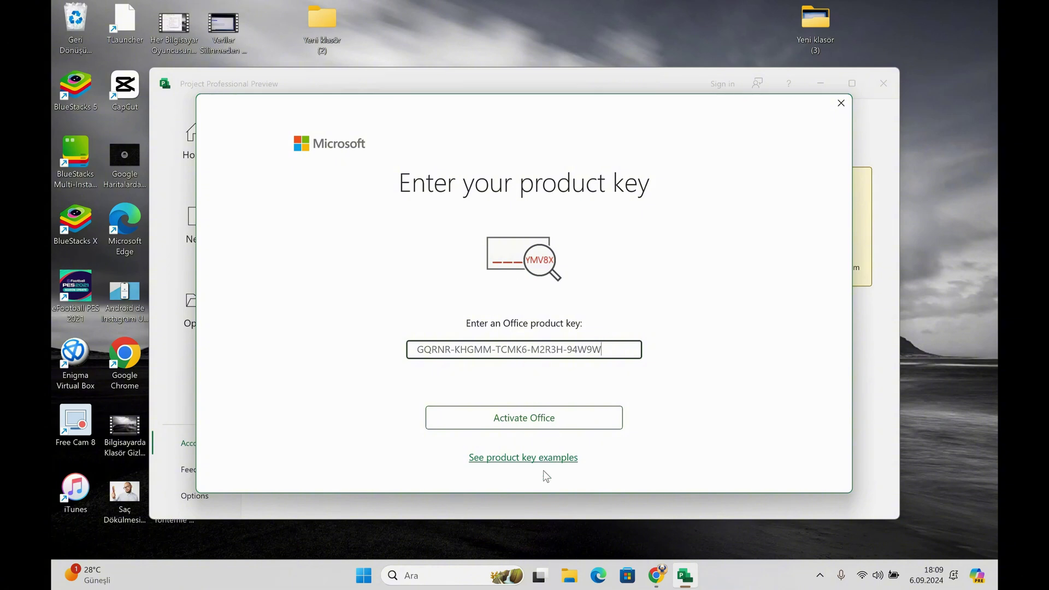
click(548, 425)
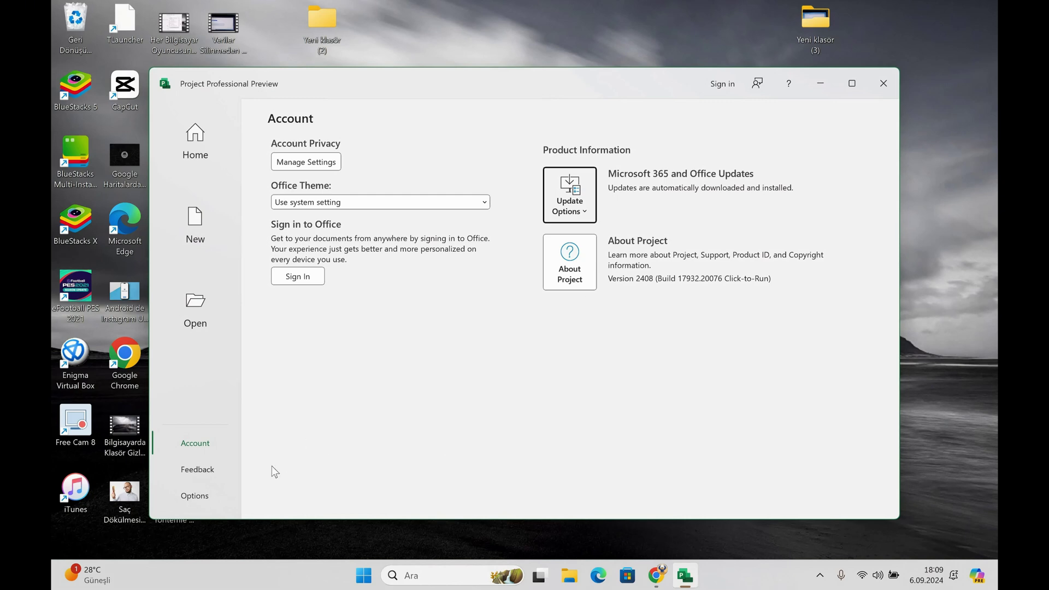
Set Turkish [Türkçe] as the preferred Office display language in Project Options and acknowledge the language change.
click(191, 496)
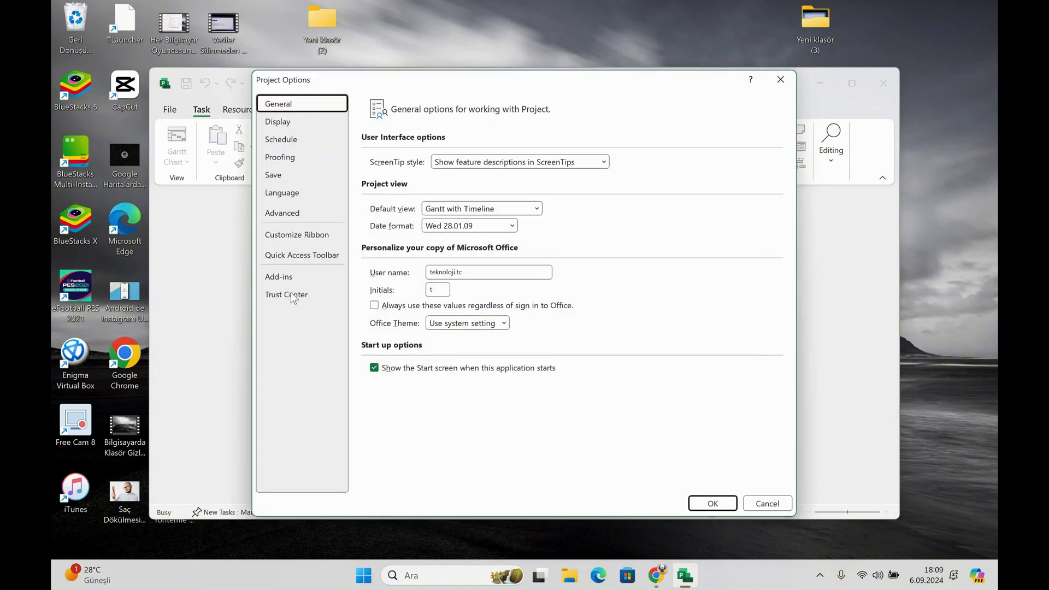
click(271, 199)
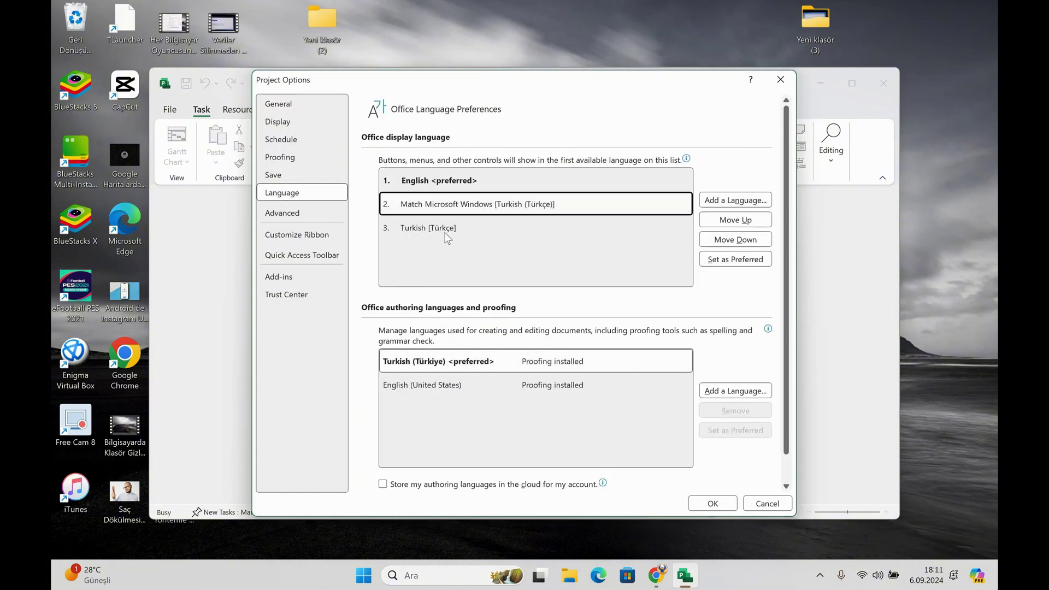
click(453, 226)
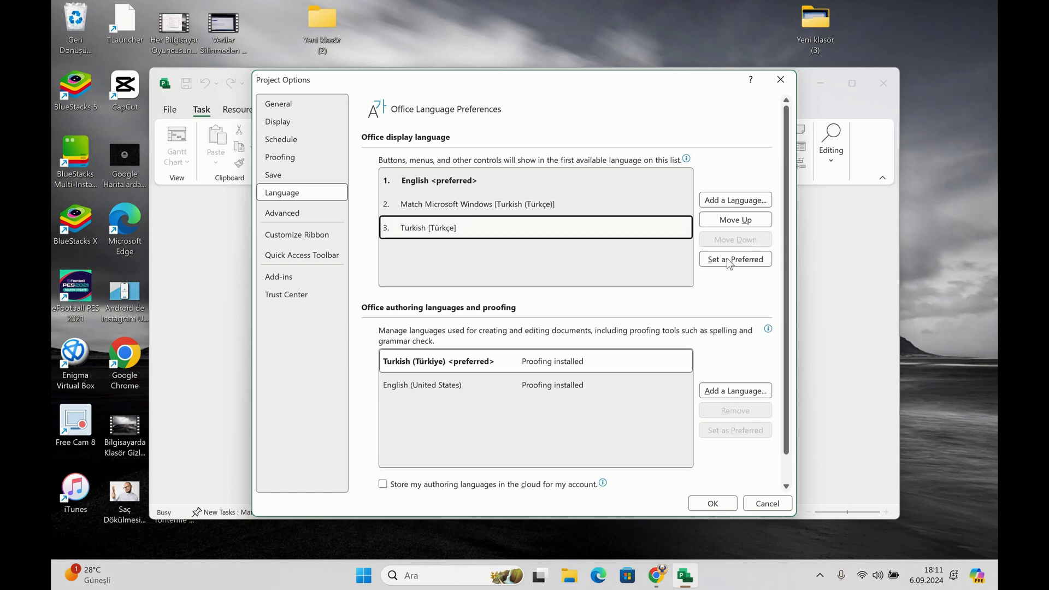
click(760, 267)
click(760, 261)
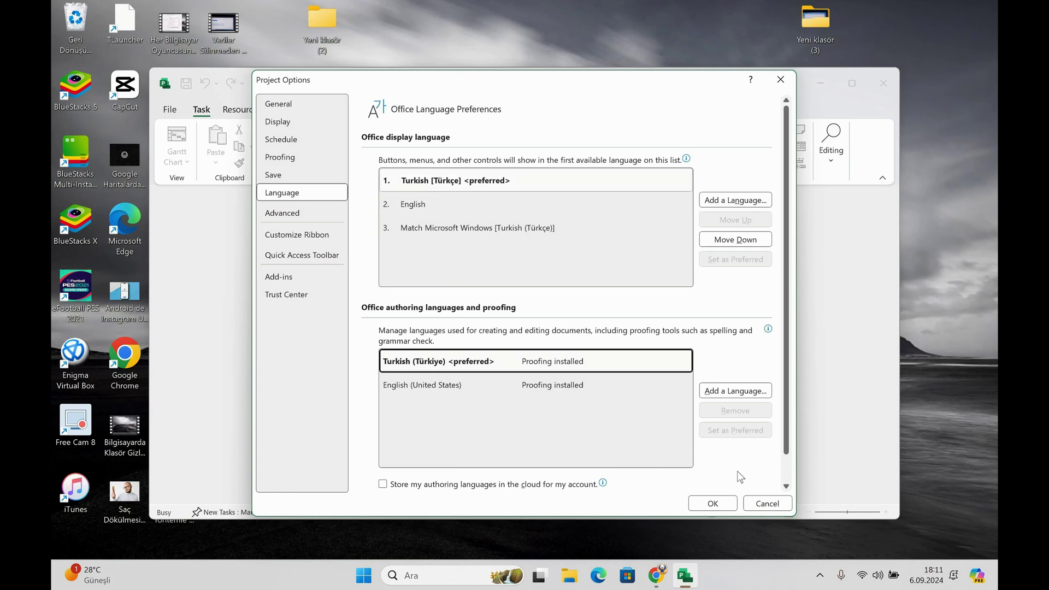
click(729, 503)
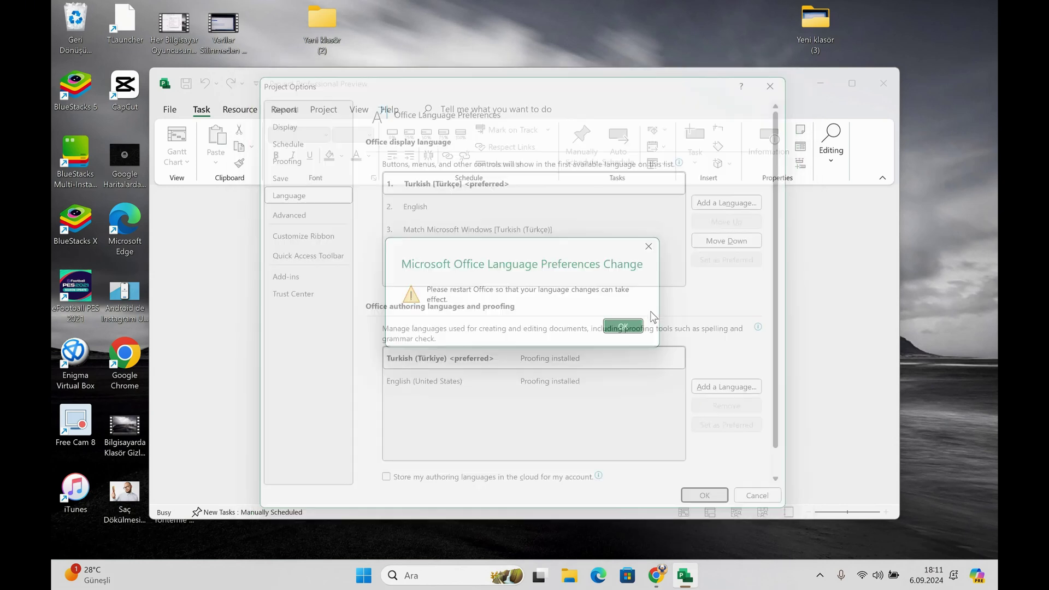
click(630, 328)
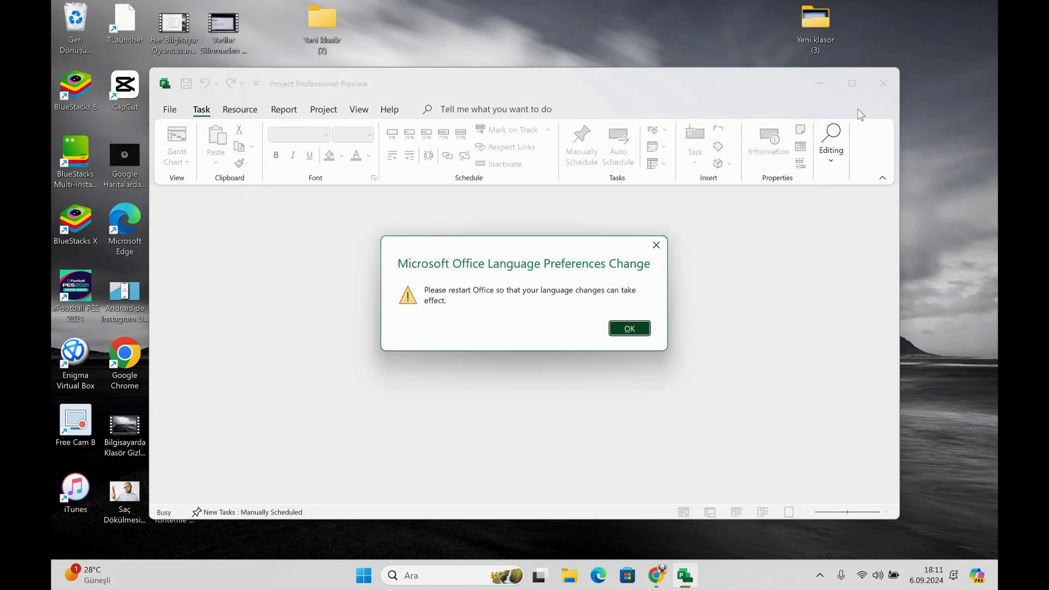
Close Project and start it again through Windows search to apply the language change.
click(884, 83)
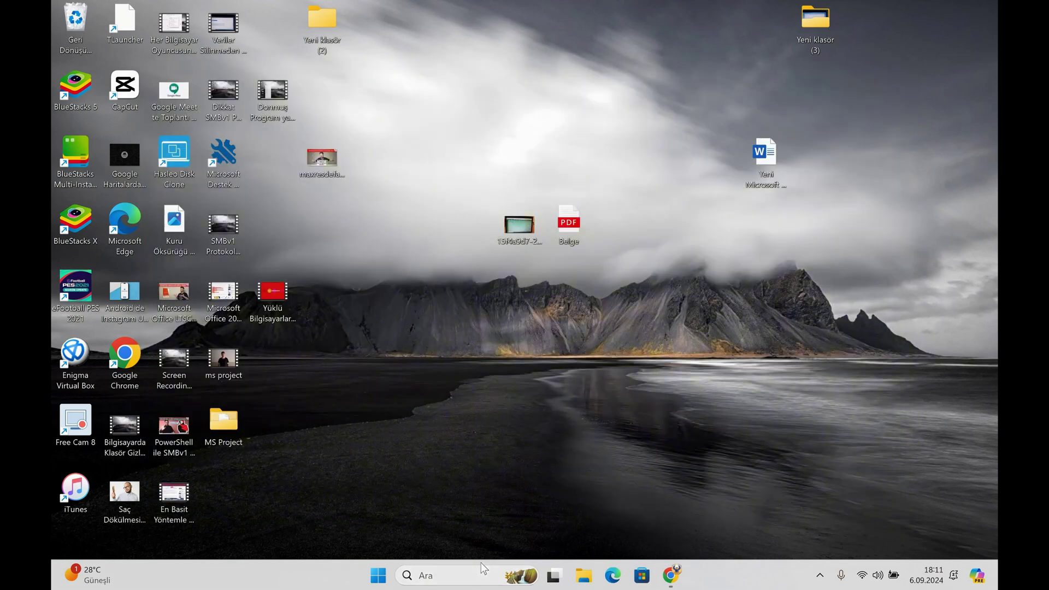
click(484, 570)
text(pro)
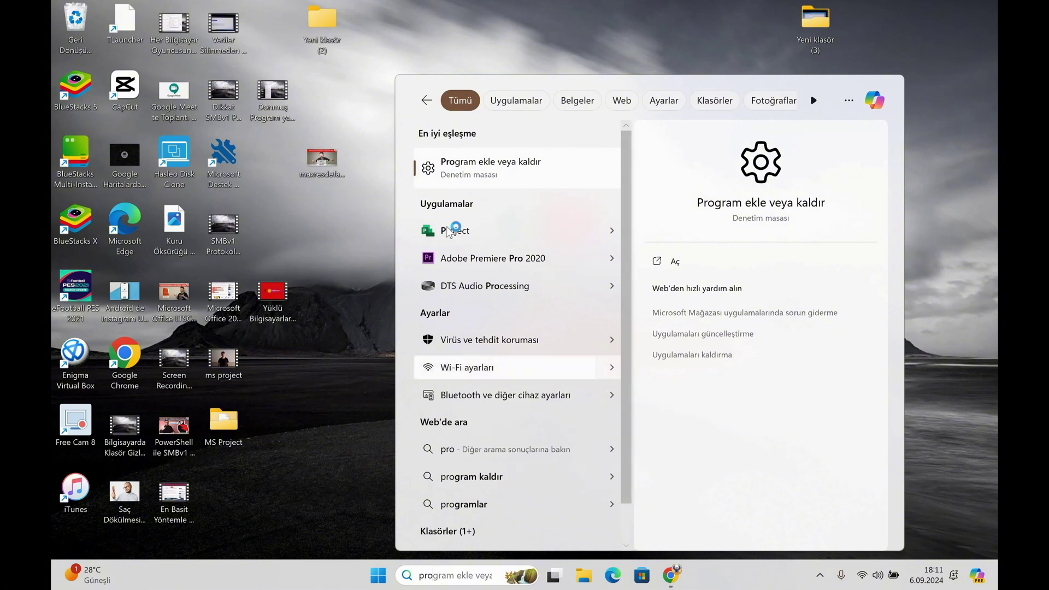
click(447, 232)
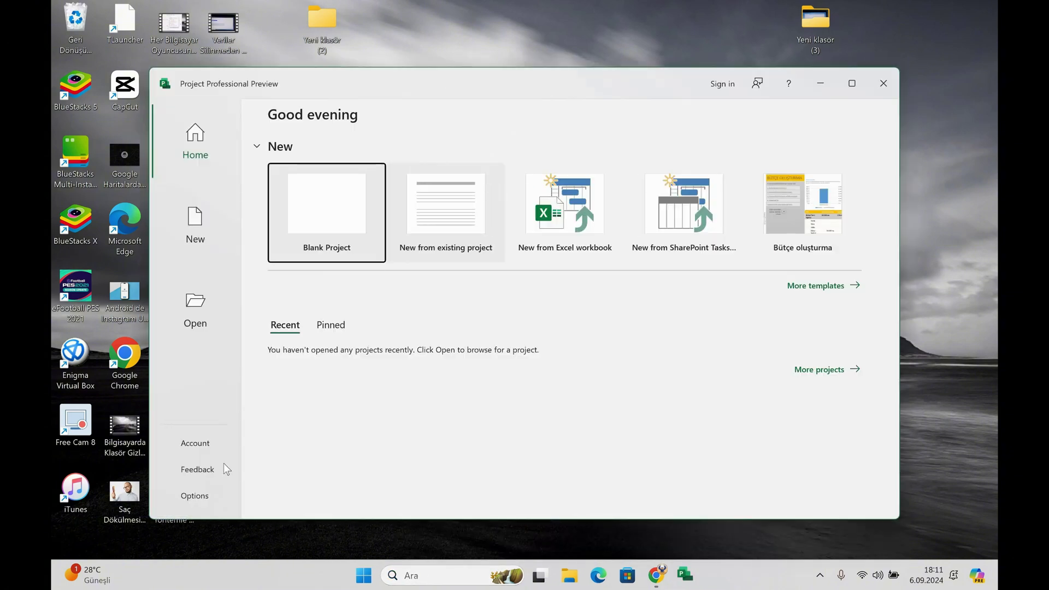
Set Match Microsoft Windows [Turkish (Türkçe)] as the preferred Office display language in Project Options and acknowledge the language change.
click(196, 496)
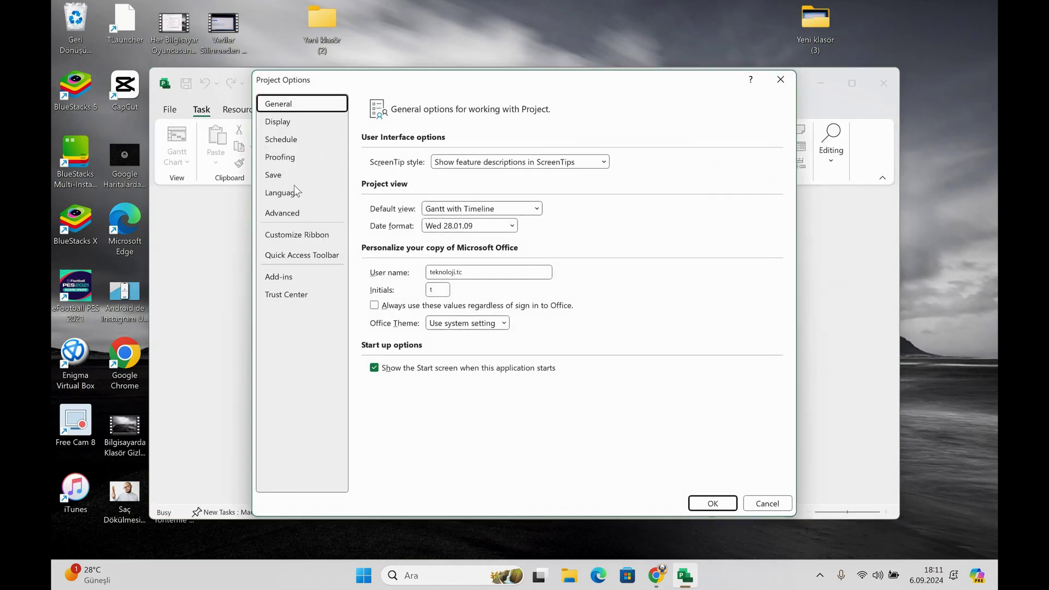
click(290, 192)
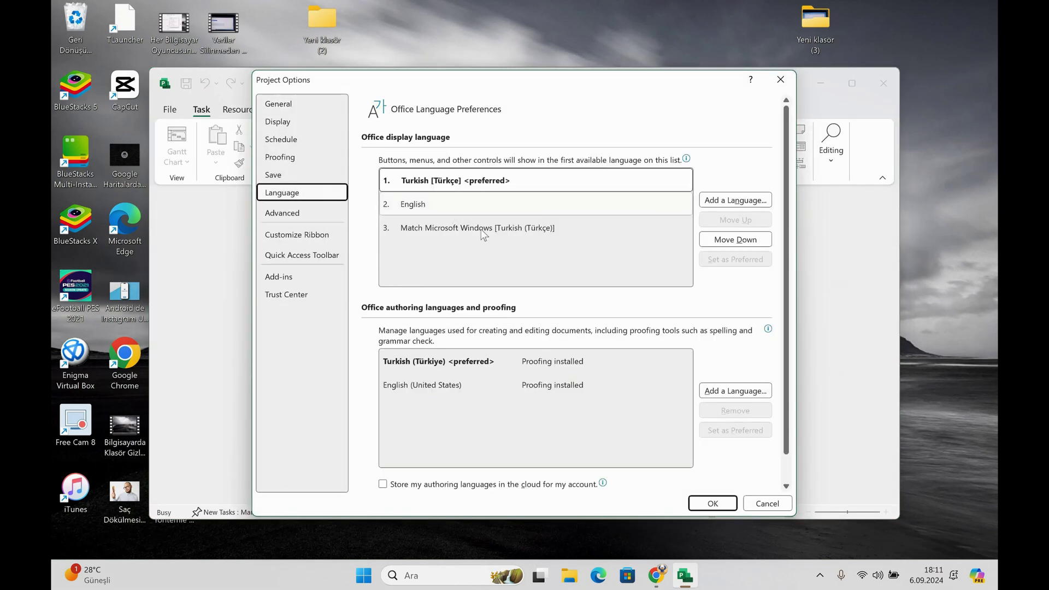
click(731, 260)
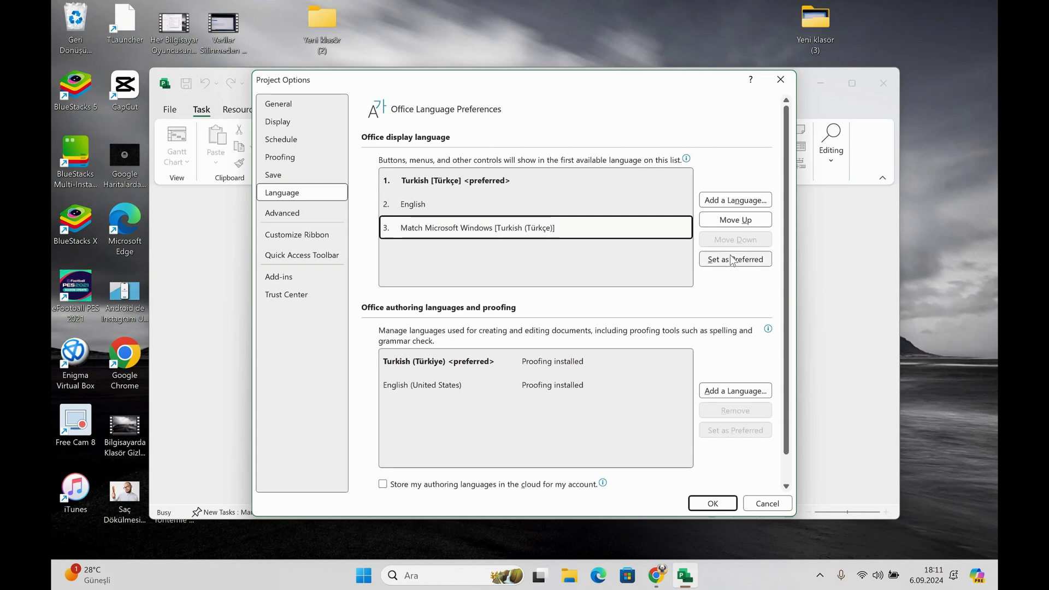
click(720, 503)
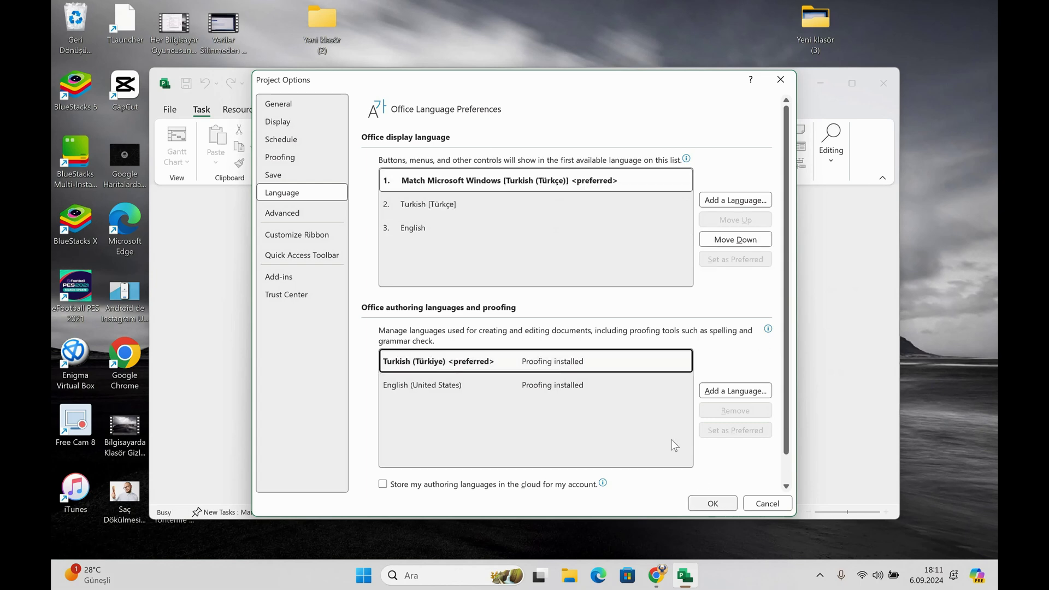
key(Return)
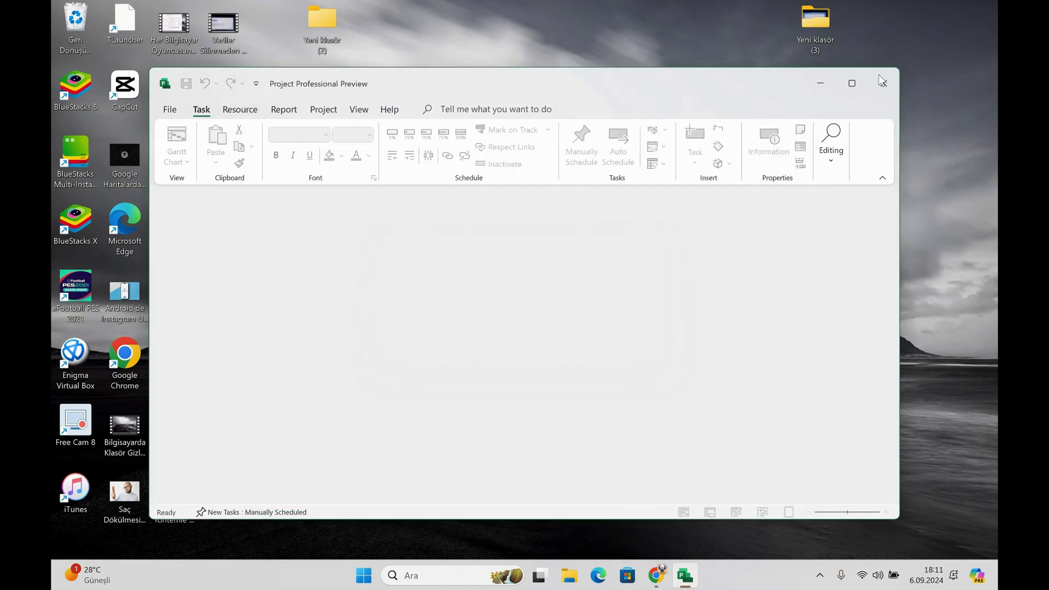
Restart Project through Windows search to try the Match Microsoft Windows display language.
click(880, 83)
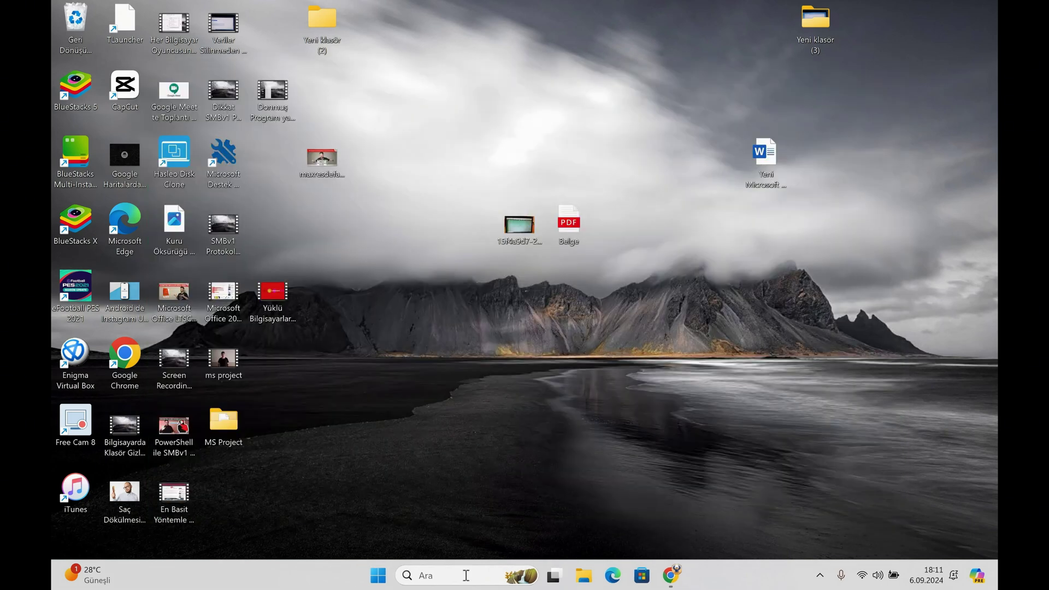
click(477, 569)
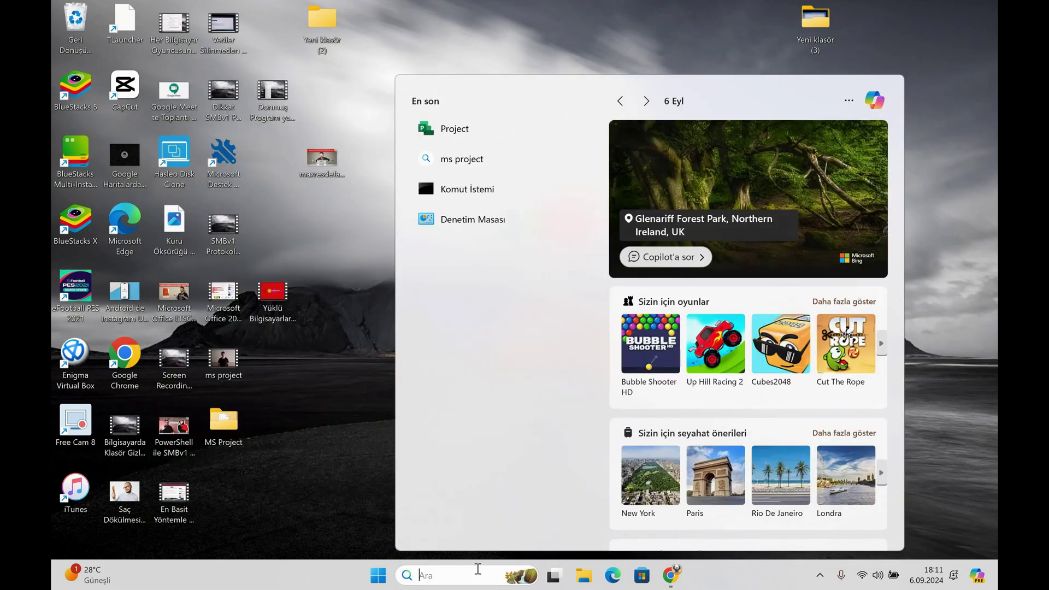
text(program ekle veya)
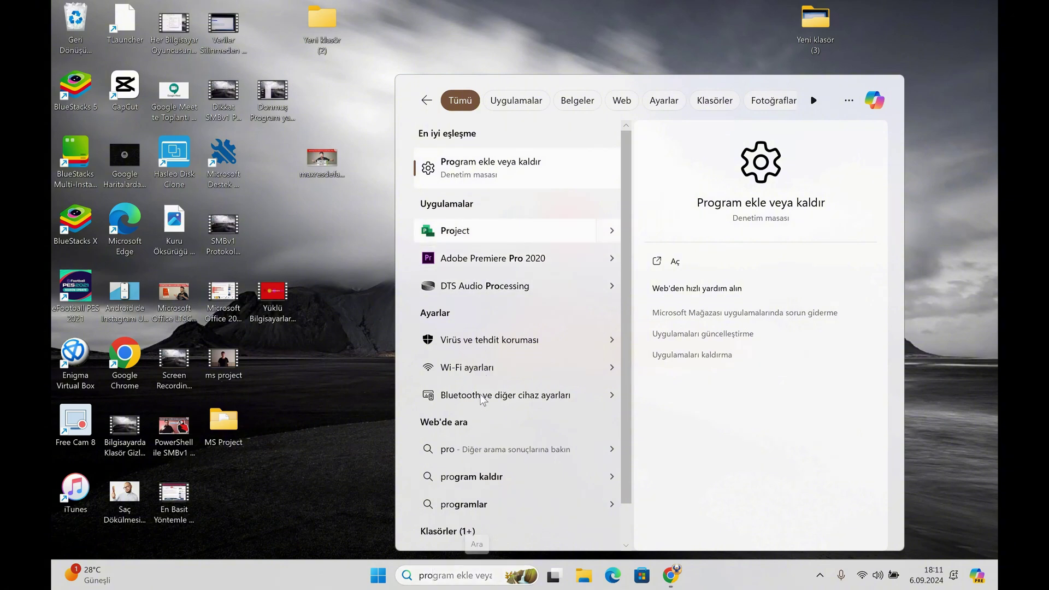
click(455, 230)
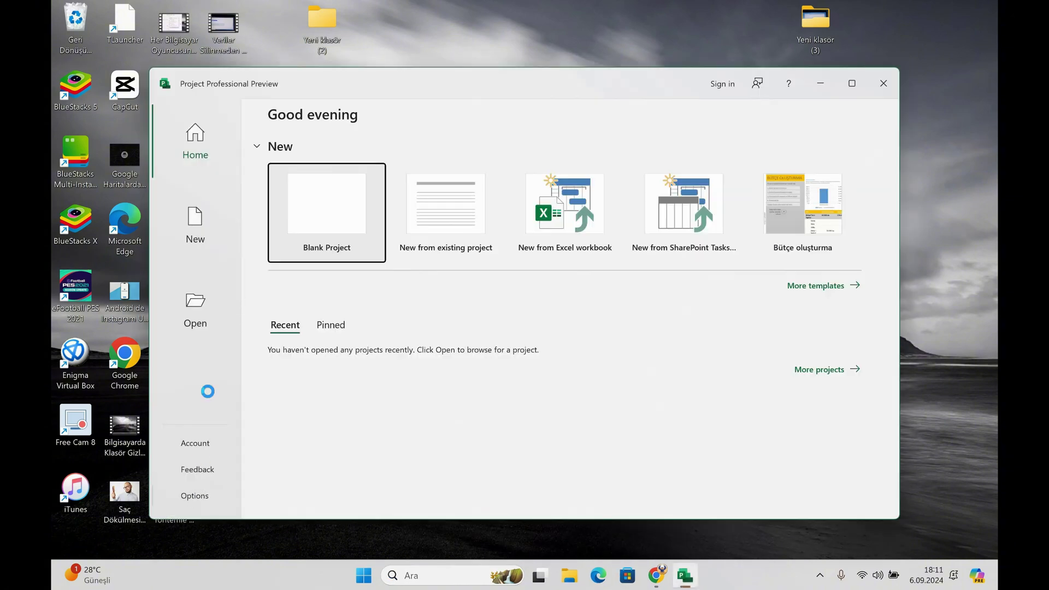
Open the language preferences in Project Options and enable storing the authoring languages in the cloud for the account.
click(298, 206)
key(alt+f)
key(t)
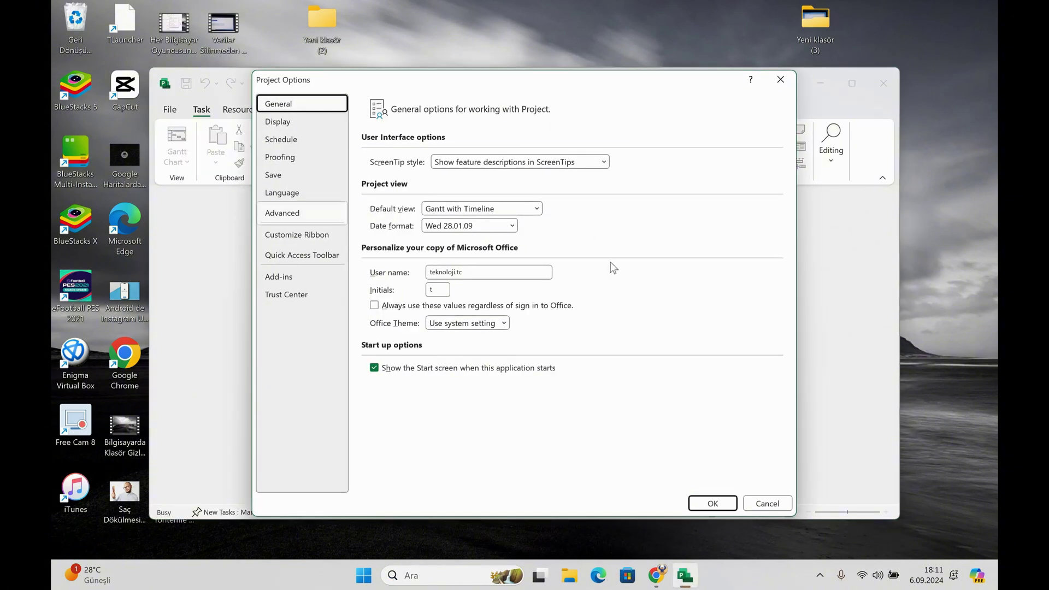
key(Down)
key(Down)
key(Down)
key(Down)
key(Down)
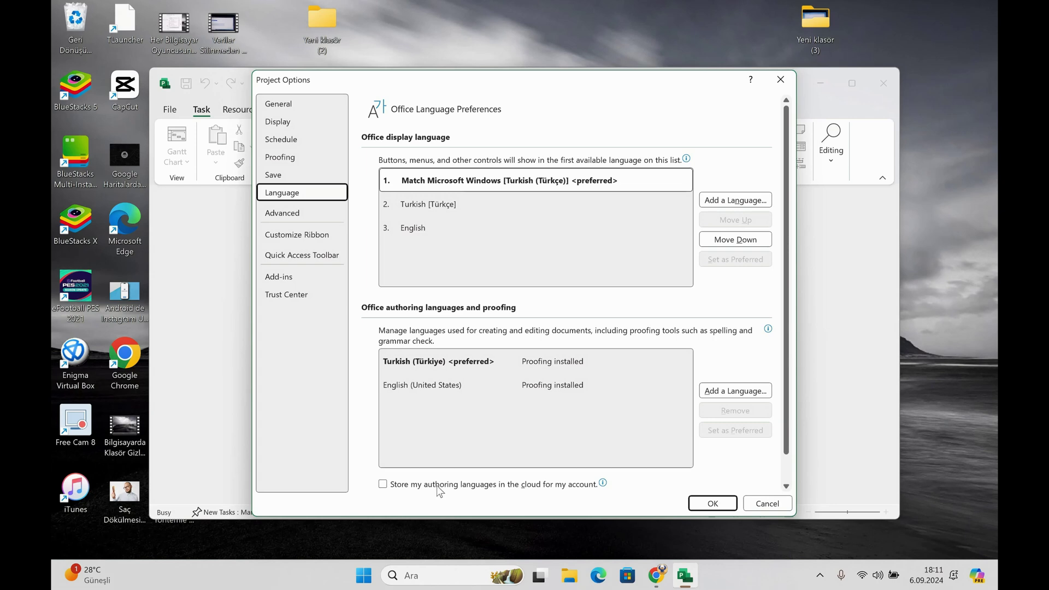
click(492, 485)
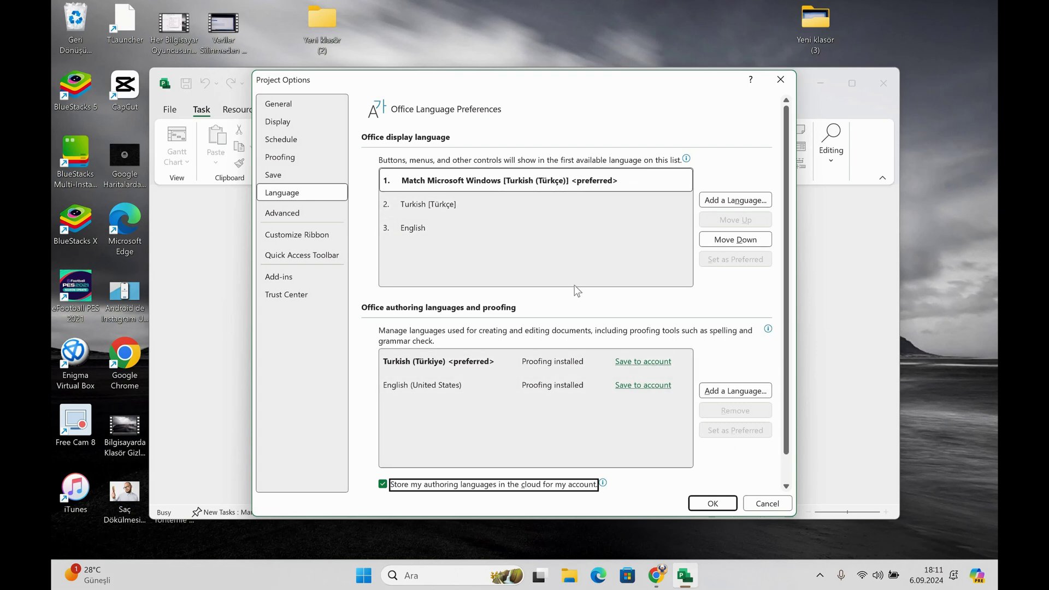
Make Turkish [Türkçe] the preferred Office display language again, apply the options, and acknowledge the language change.
click(494, 206)
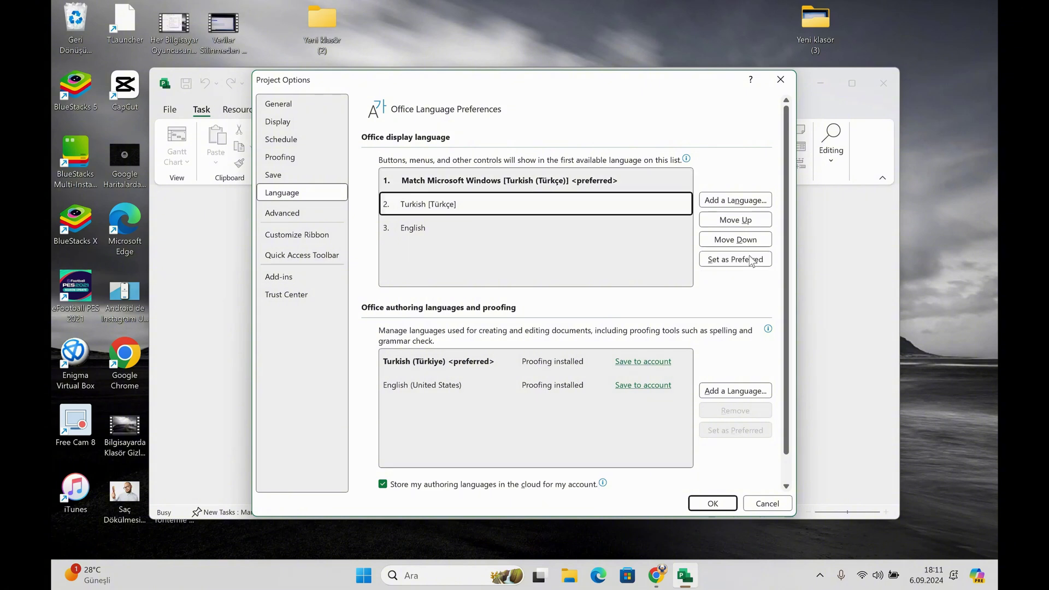
click(749, 257)
click(721, 508)
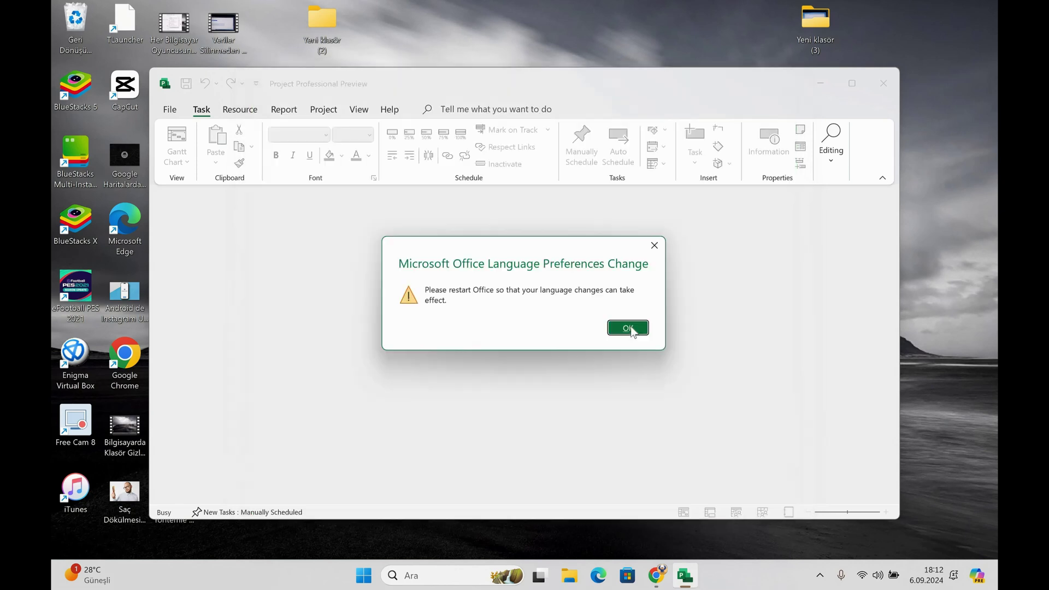
click(630, 329)
Close Project and reopen it from a Windows search for "pro" so the Turkish display language can take effect.
click(885, 83)
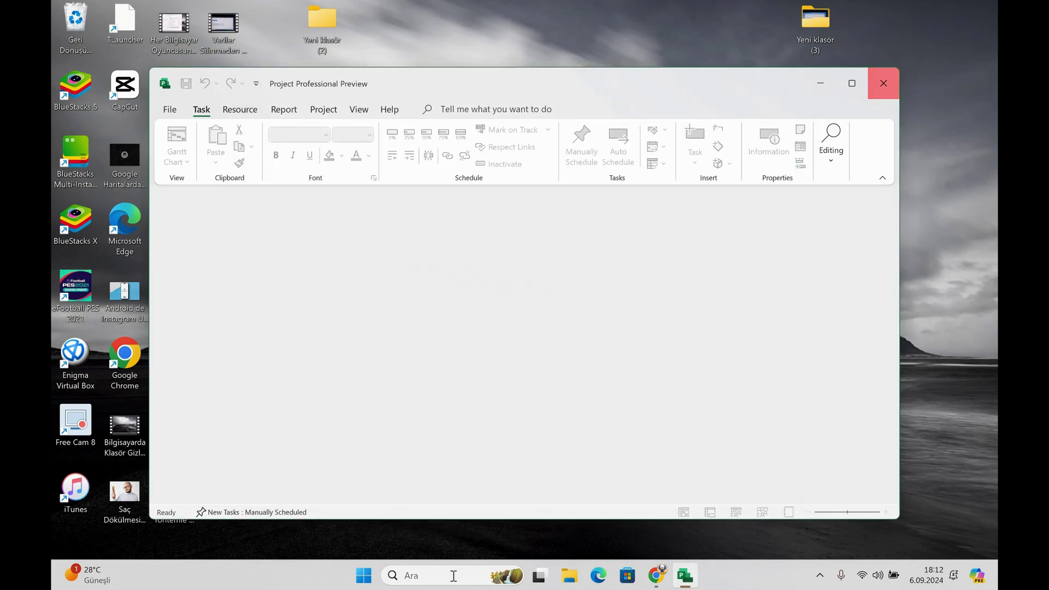
click(472, 573)
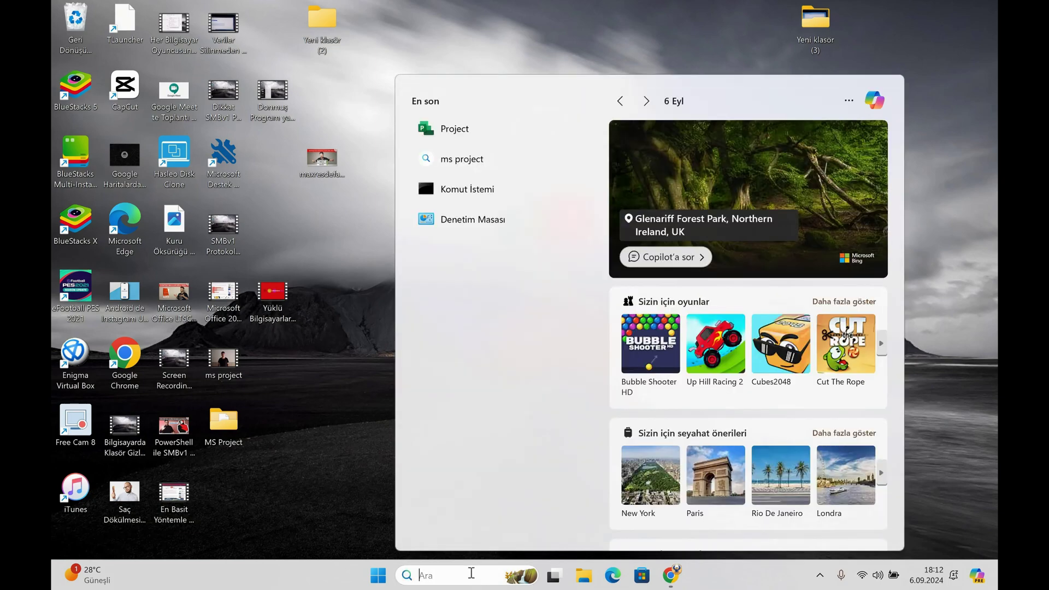
text(pro)
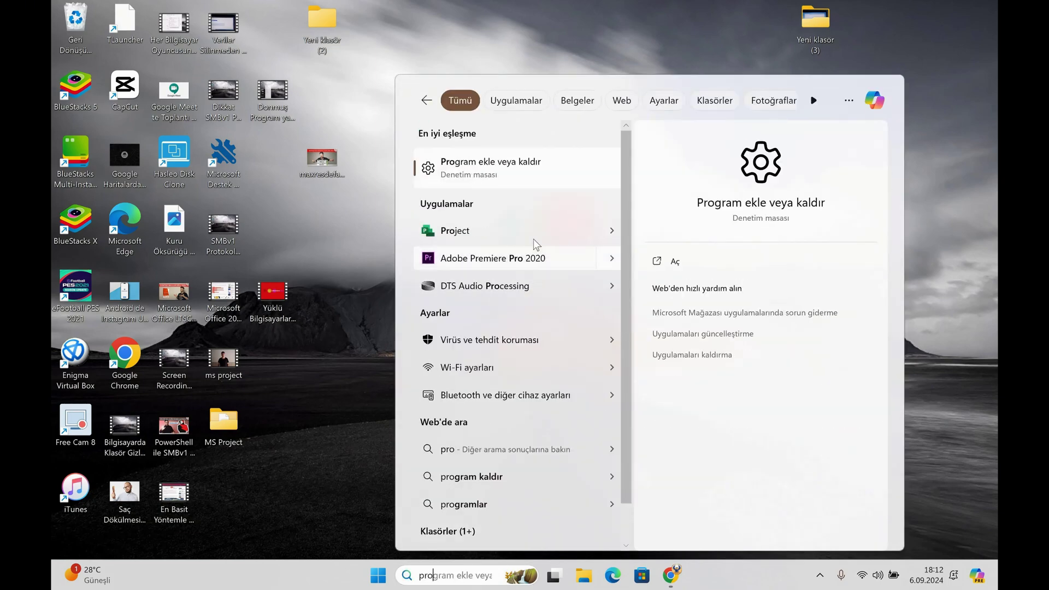
click(376, 437)
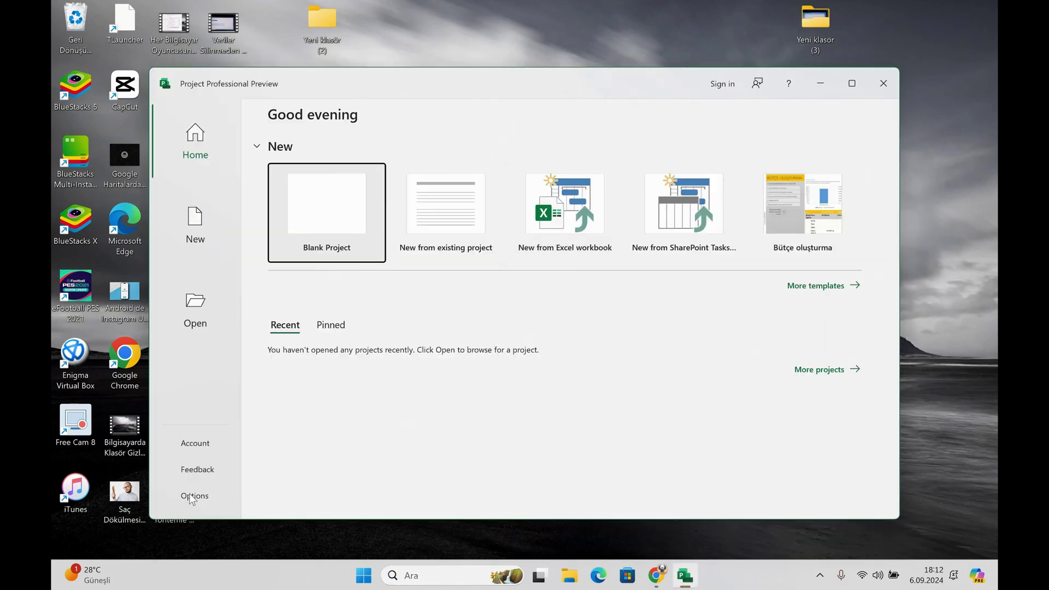
Examine the Office language preferences and look for Turkish among the installable display languages, leaving without changes and closing Project.
click(307, 220)
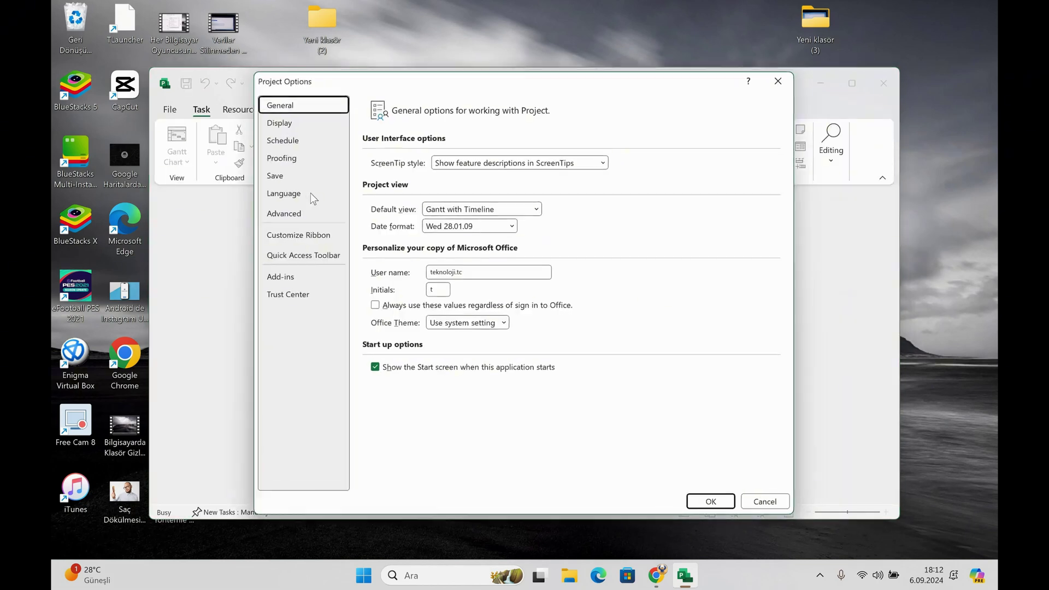
click(310, 193)
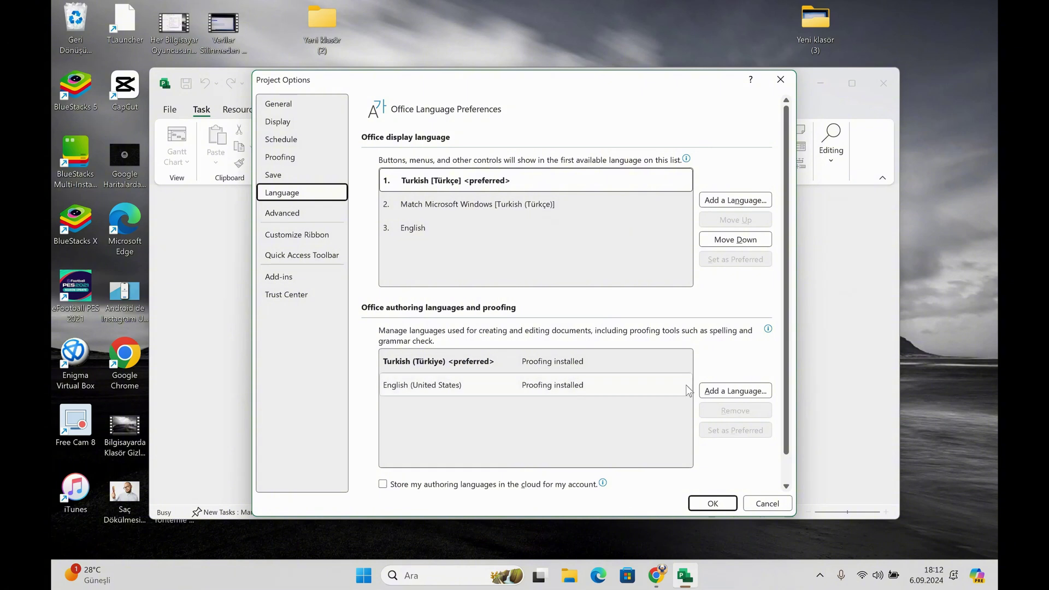
click(600, 385)
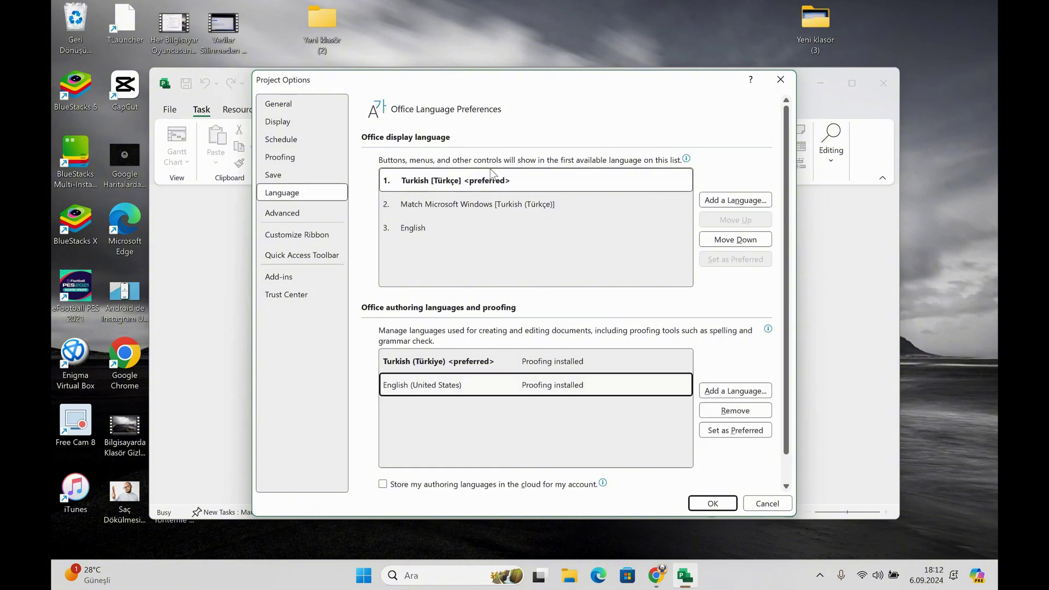
click(493, 180)
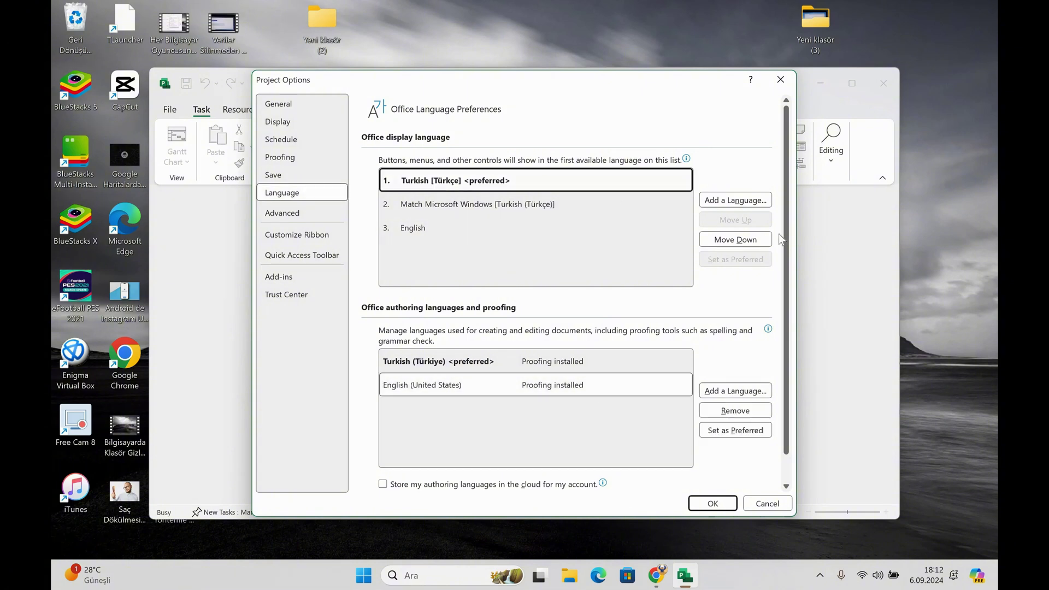
click(759, 202)
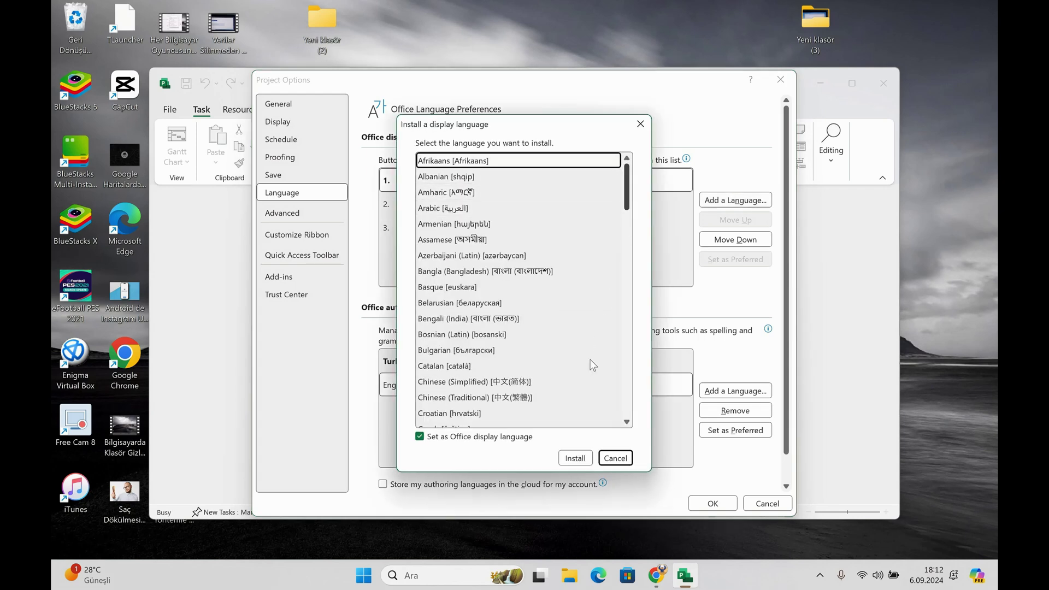
scroll(593, 365, down, 20)
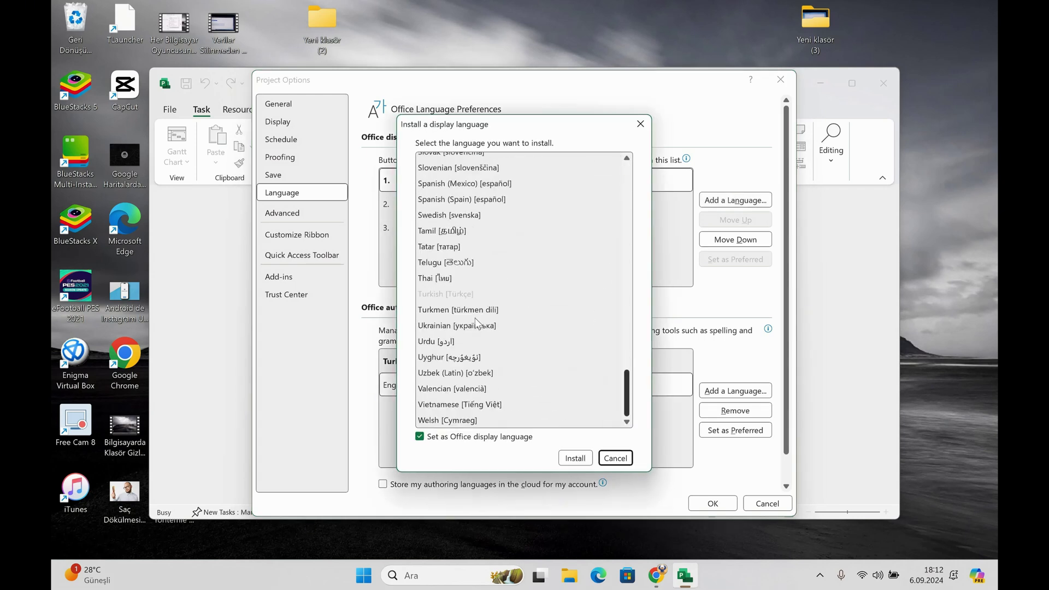
scroll(476, 323, up, 1)
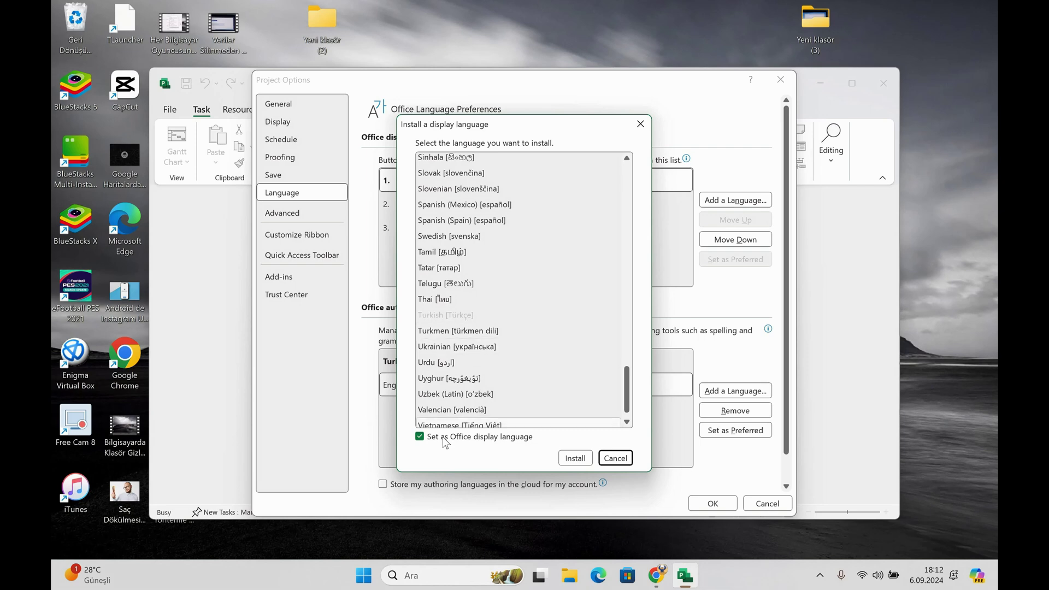
key(Tab)
click(616, 459)
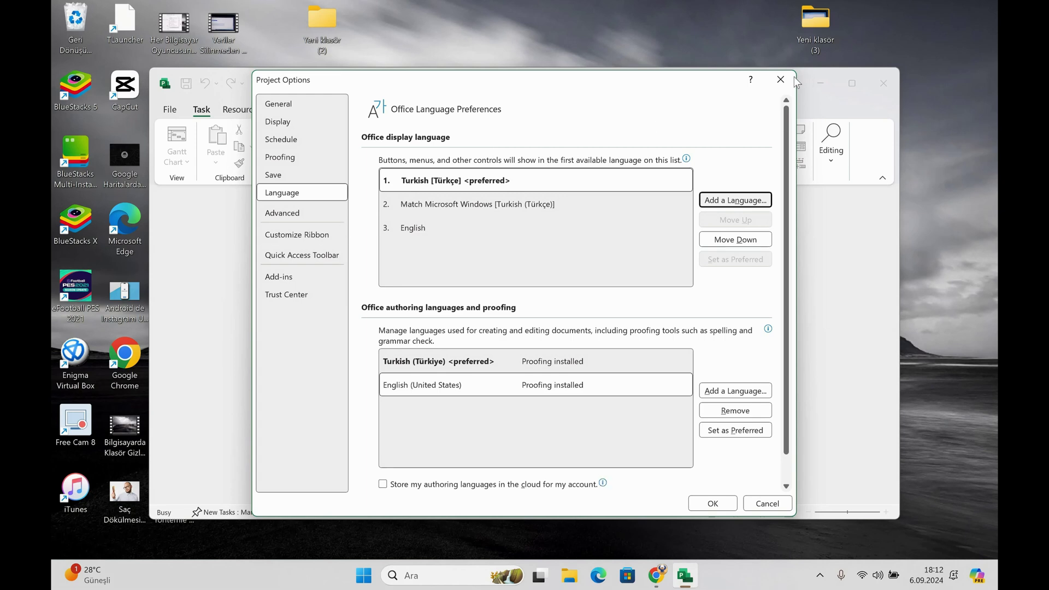
key(Escape)
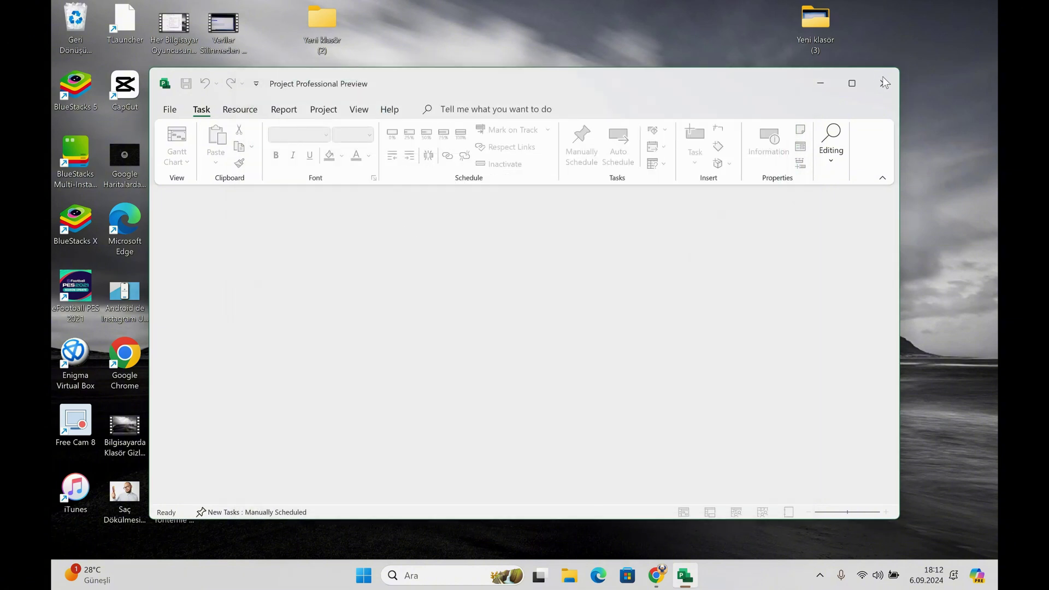
click(883, 79)
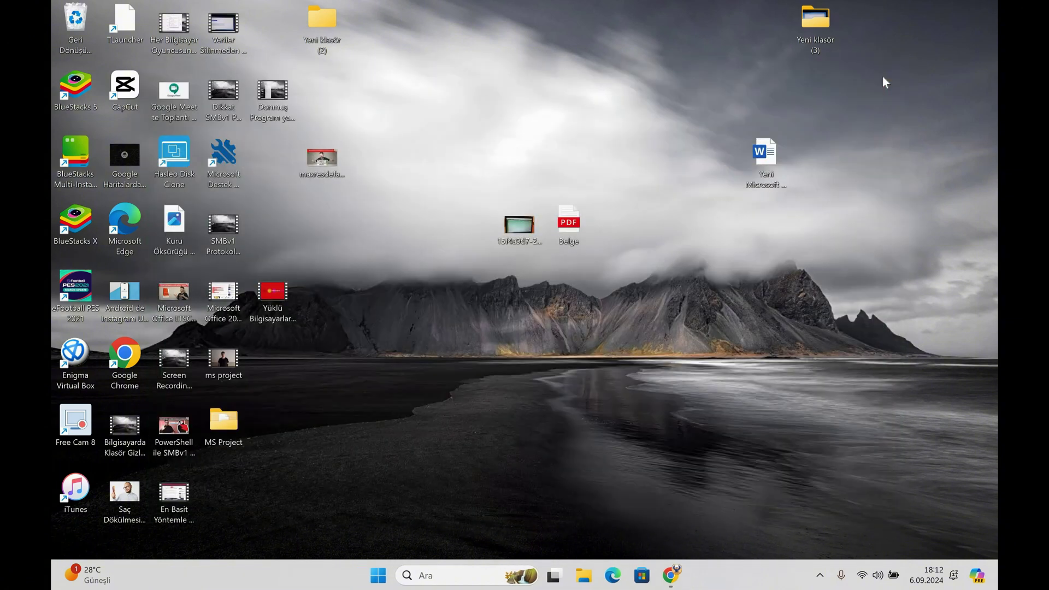